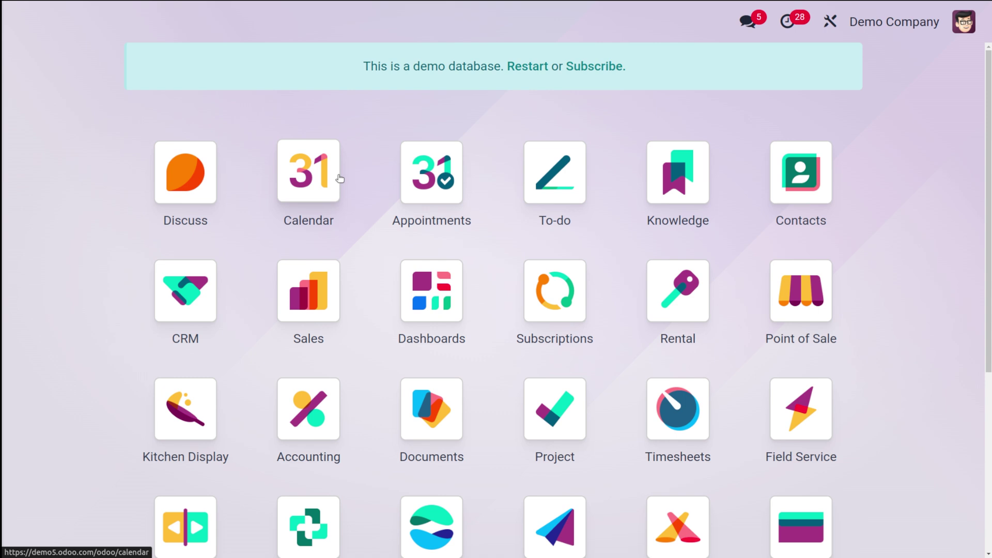
Launch Field Service from the command palette and start a blank task on My Tasks
text(f)
click(334, 187)
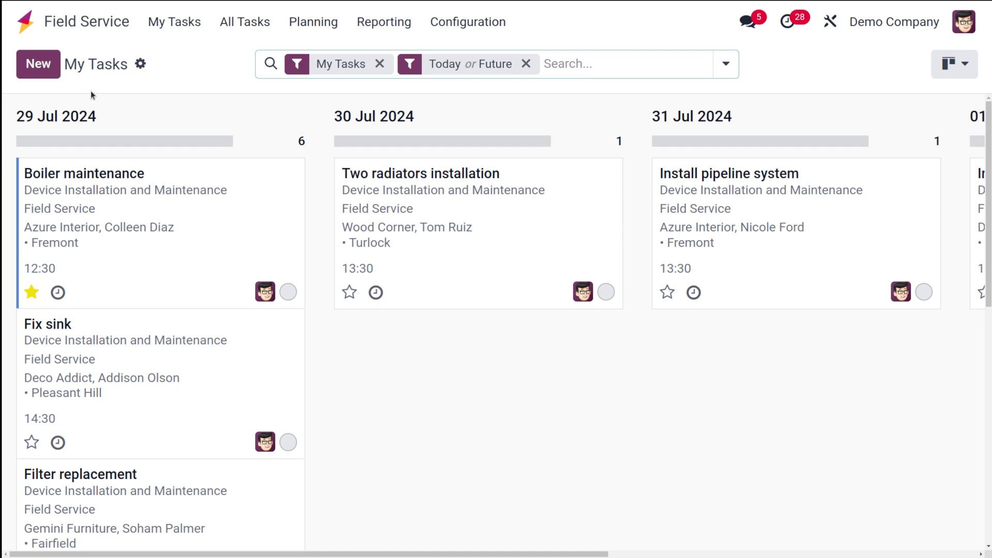
click(46, 61)
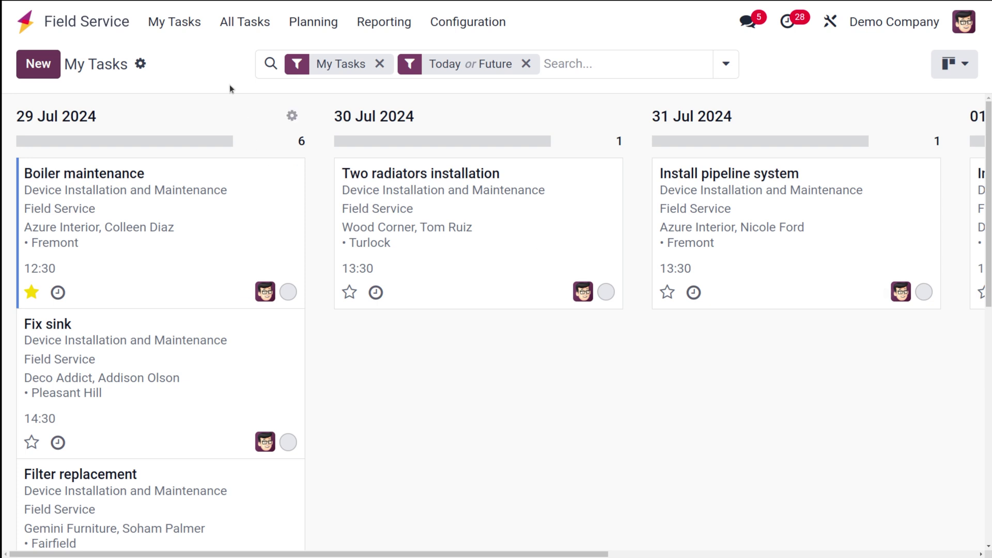
click(23, 72)
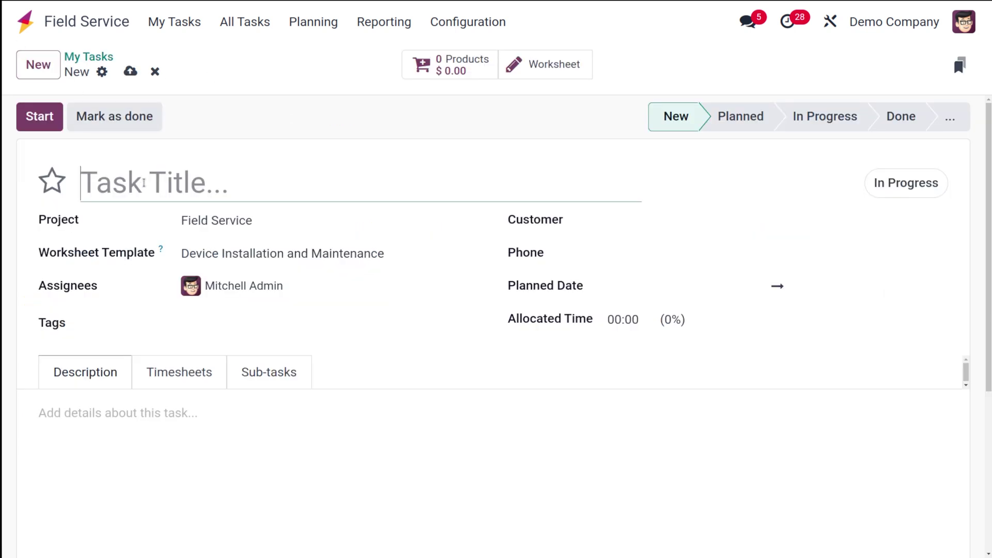
Title the task 'AC Repair', keeping the Device Installation and Maintenance worksheet template
text(Ac)
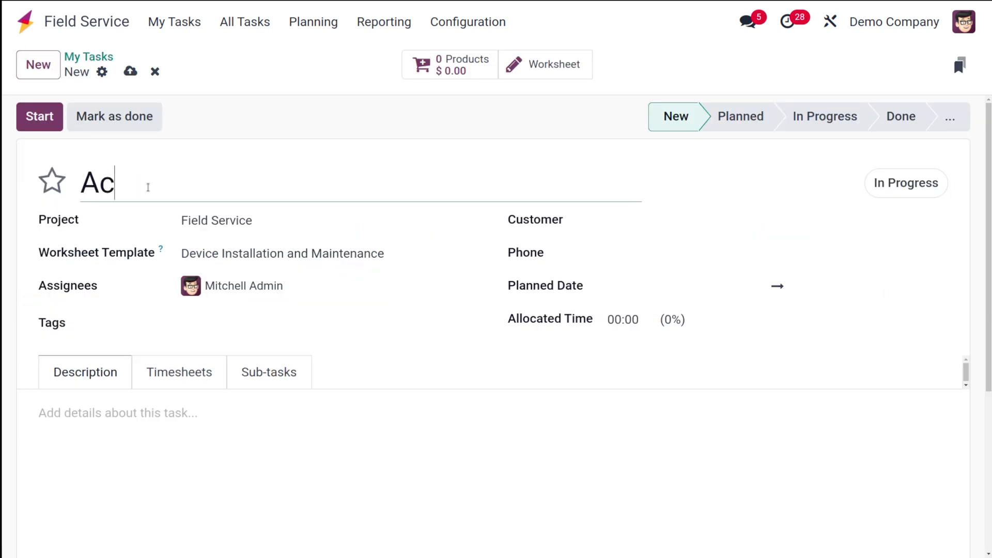
key(BackSpace)
text(C Re)
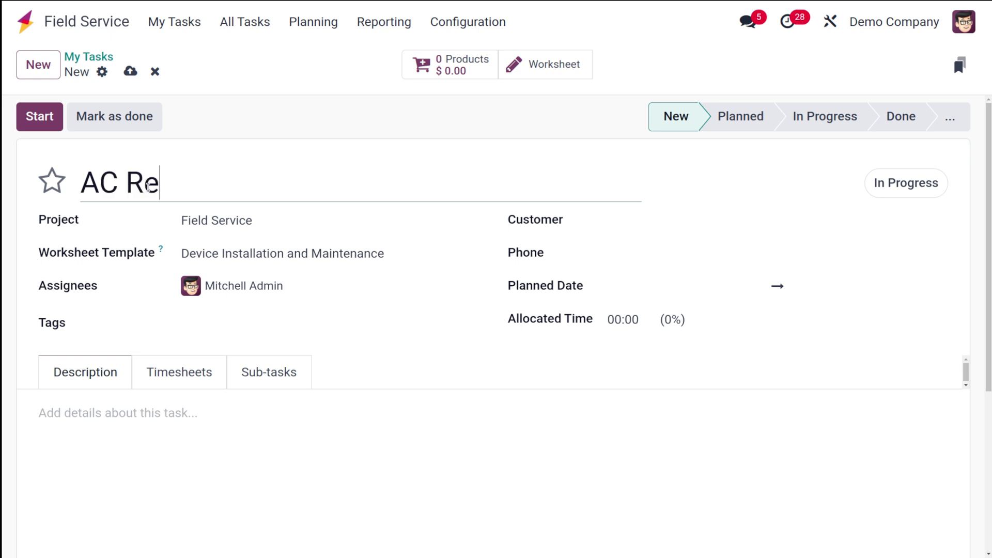
text(pair)
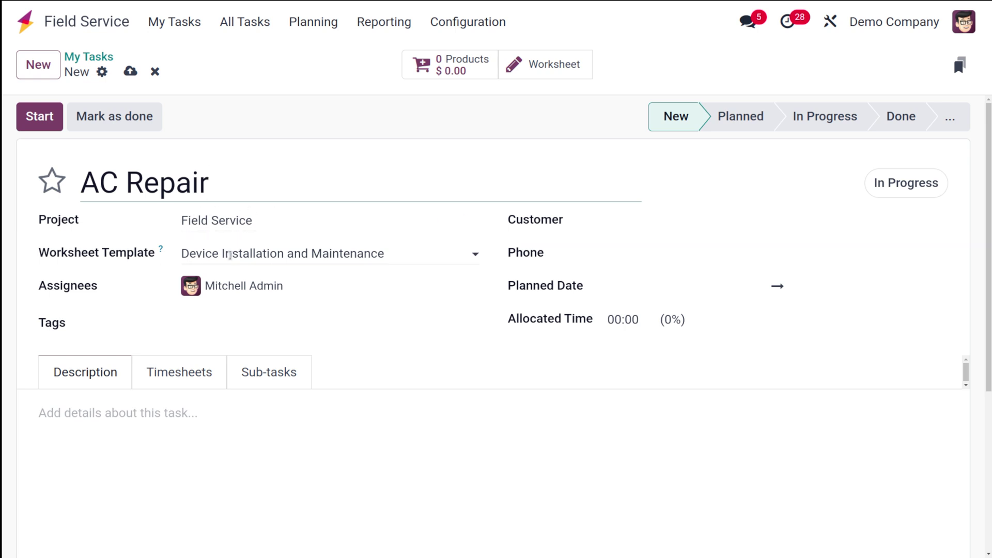
mouse_move(163, 251)
click(391, 258)
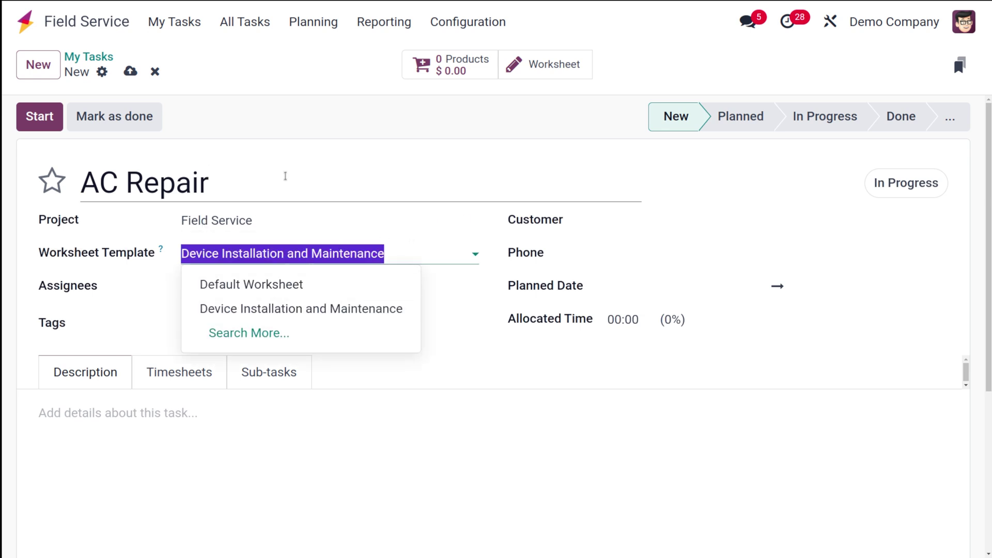
click(388, 167)
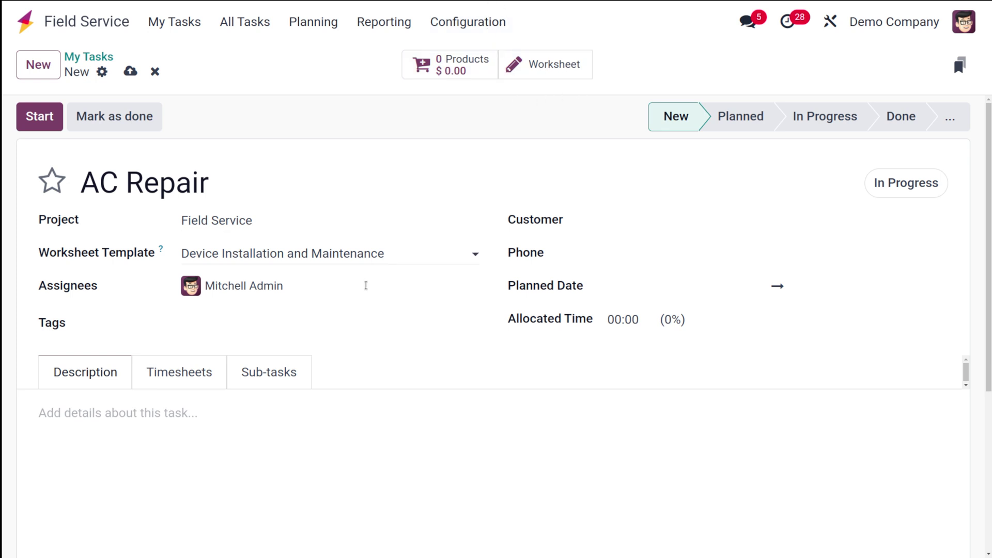
Reassign the task to the admin user and set the customer to Azure Interior
click(292, 283)
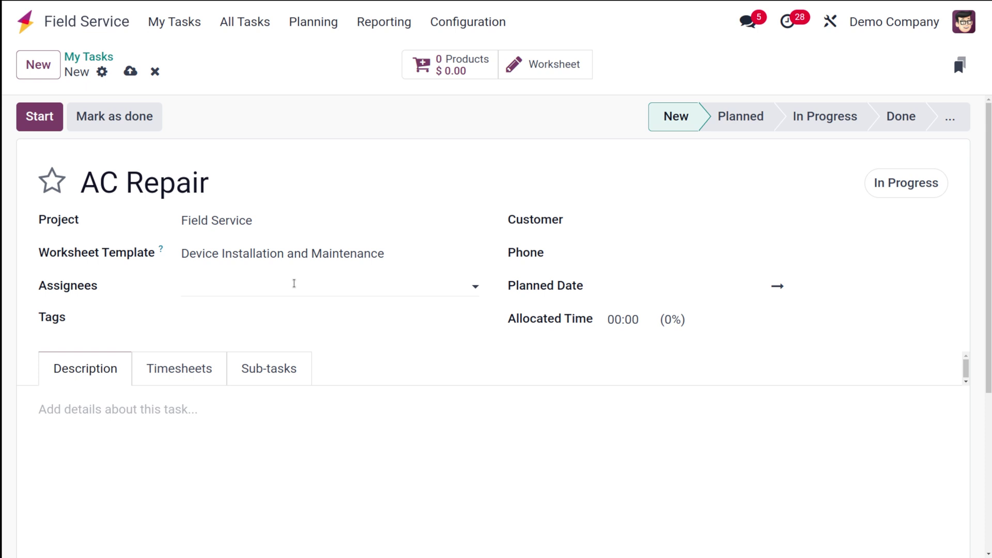
click(294, 284)
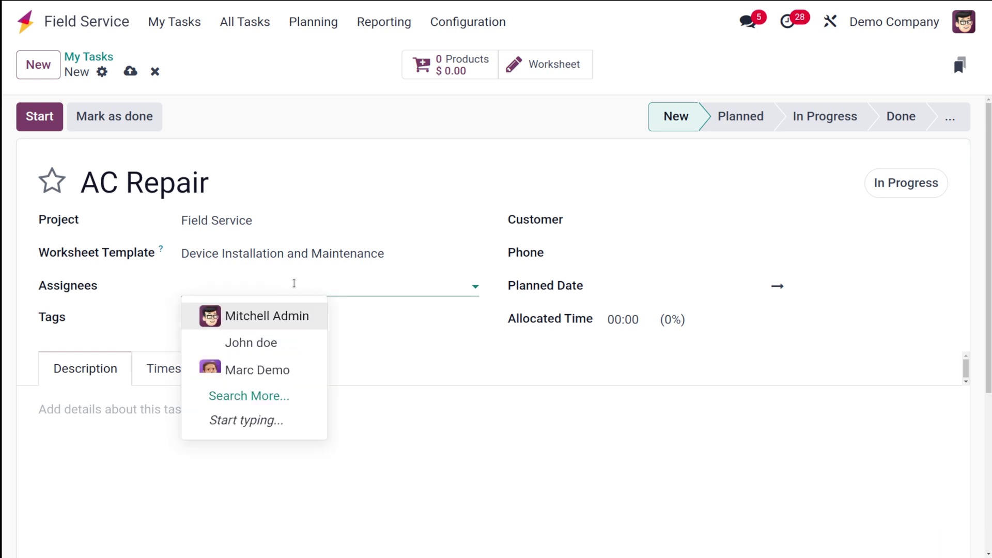
click(274, 315)
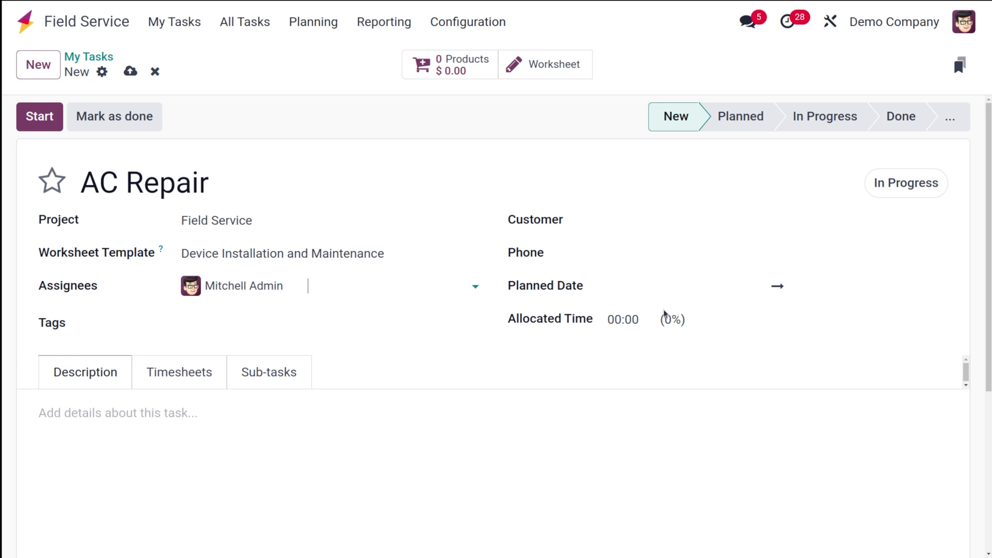
click(673, 221)
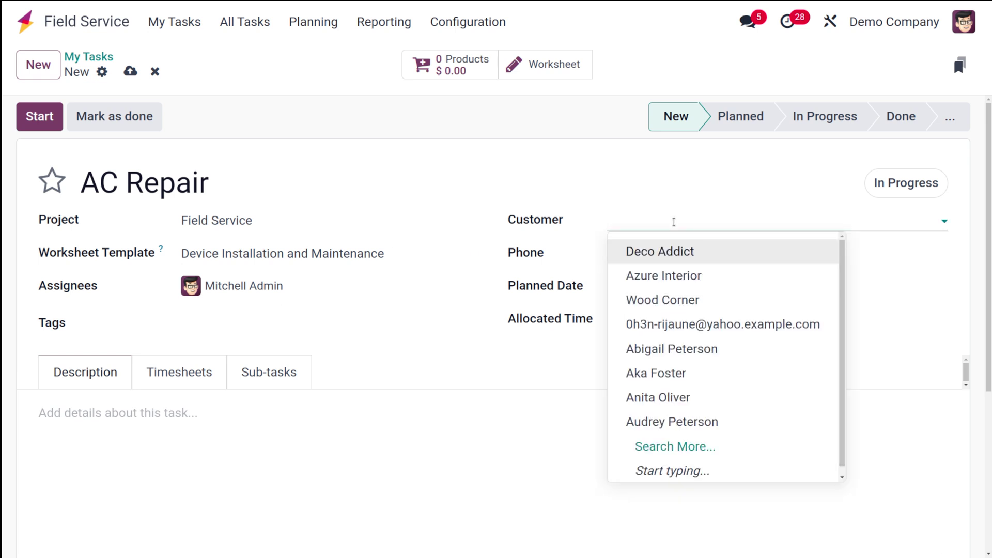
click(675, 275)
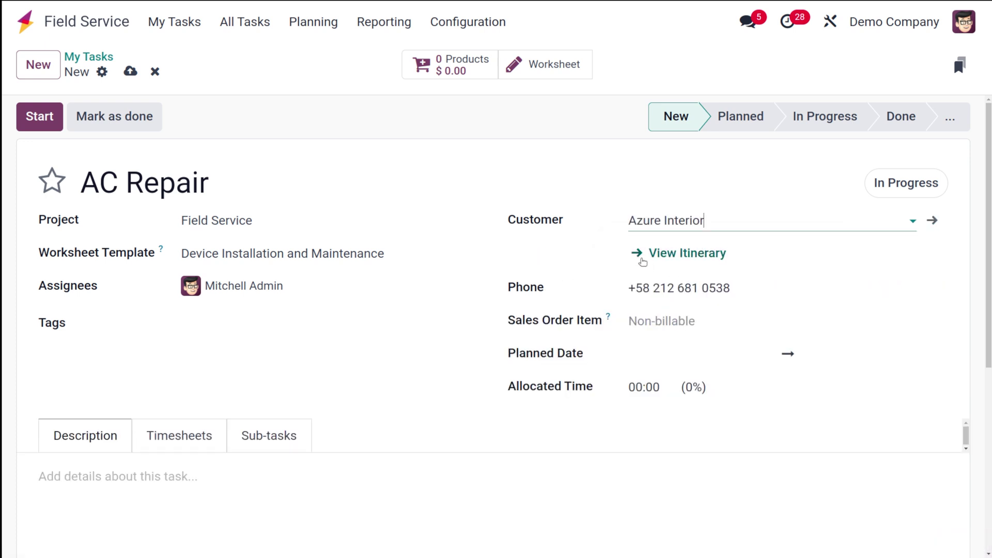
Save the task, review its itinerary to the Fremont address, then close the directions and map tab
click(697, 252)
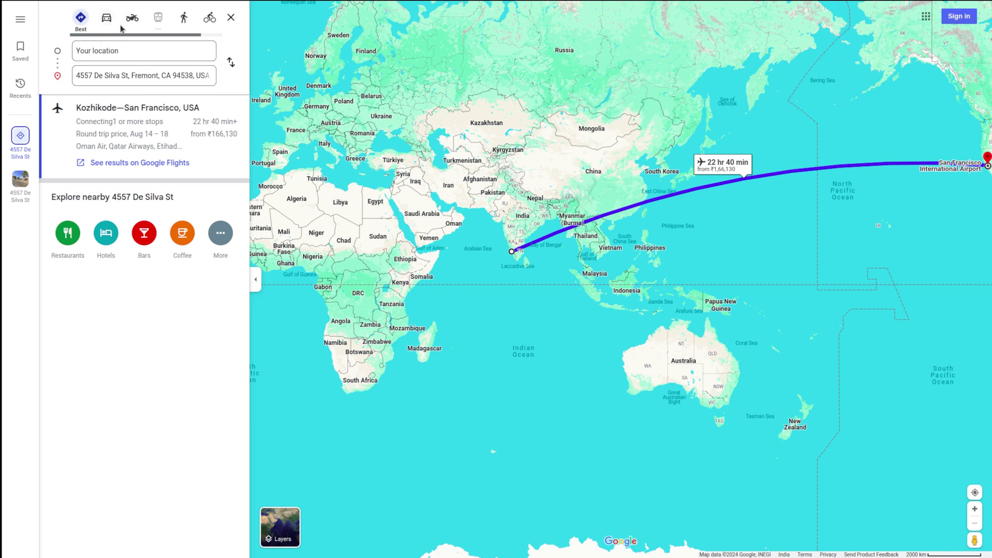
click(231, 18)
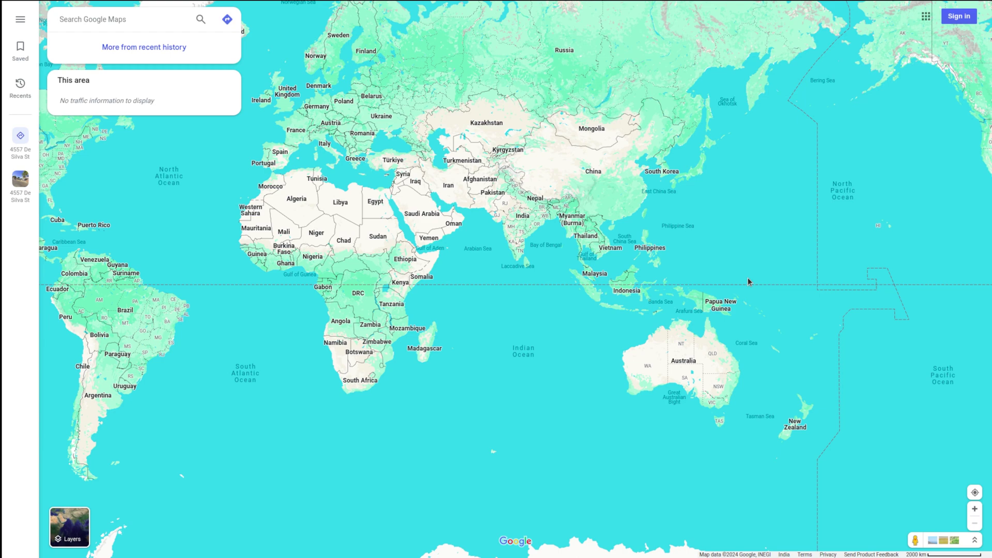
key(F11)
key(F11)
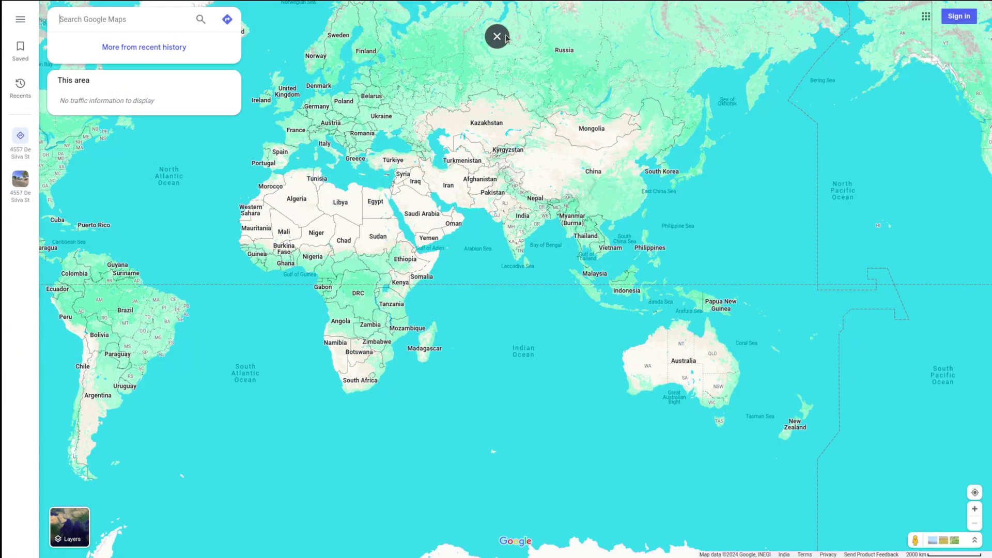
click(498, 35)
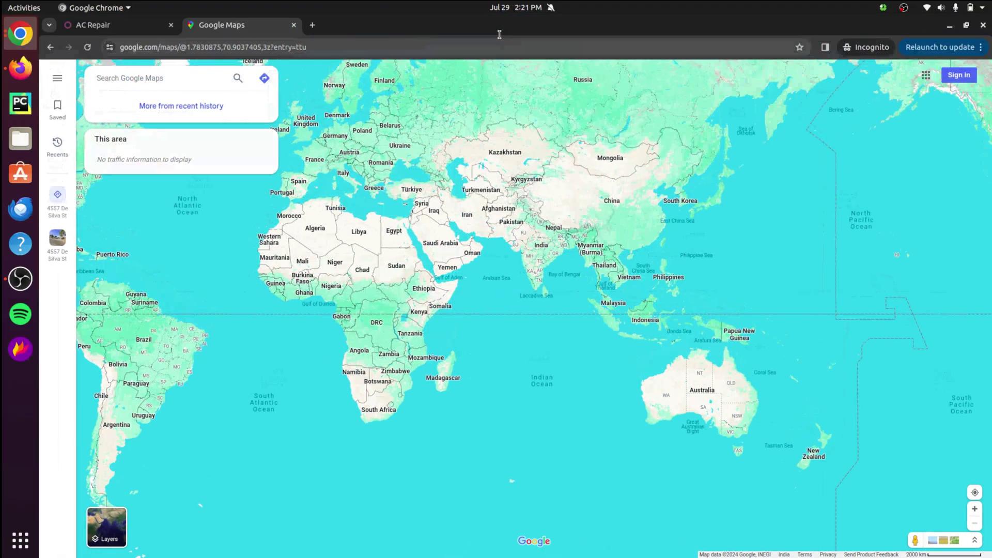
click(293, 25)
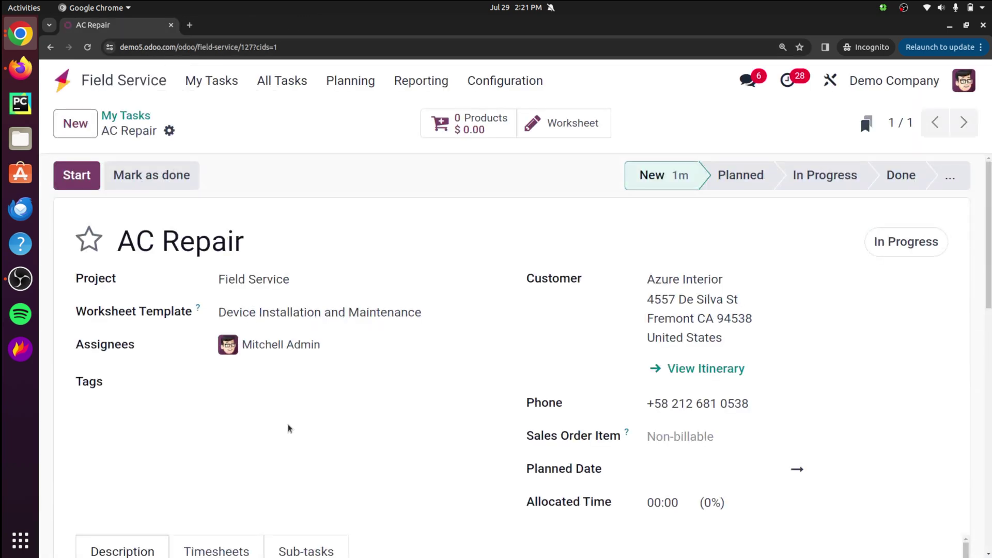
key(F11)
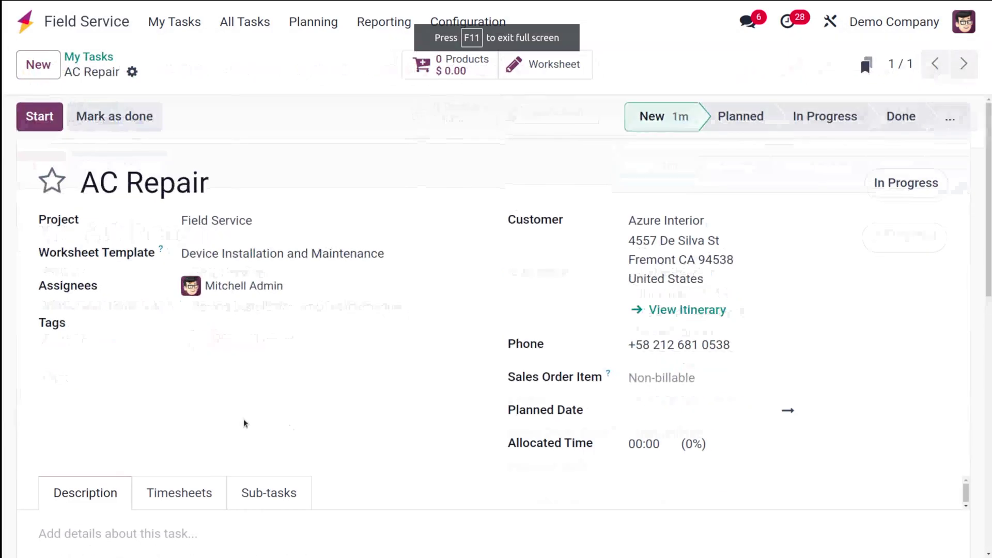
scroll(484, 428, down, 5)
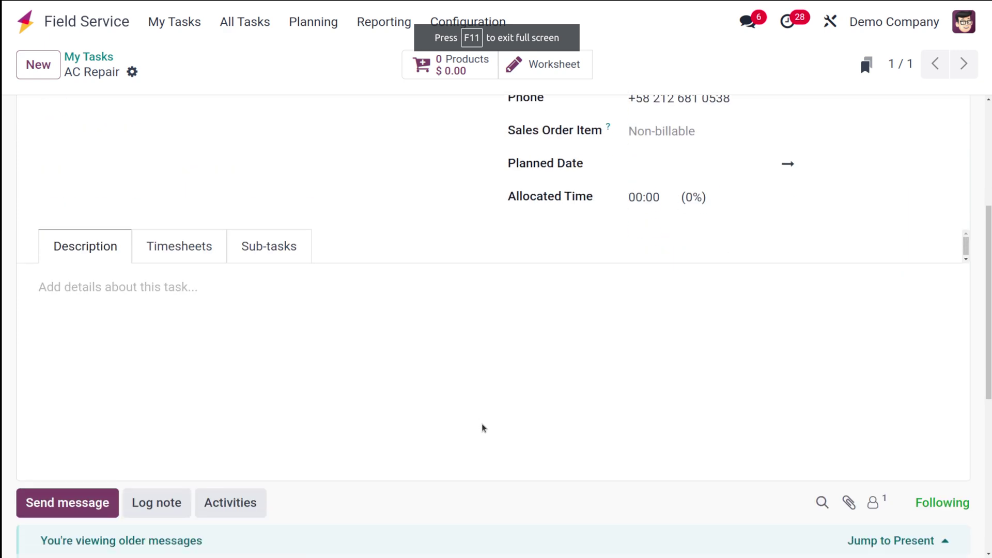
scroll(703, 376, up, 5)
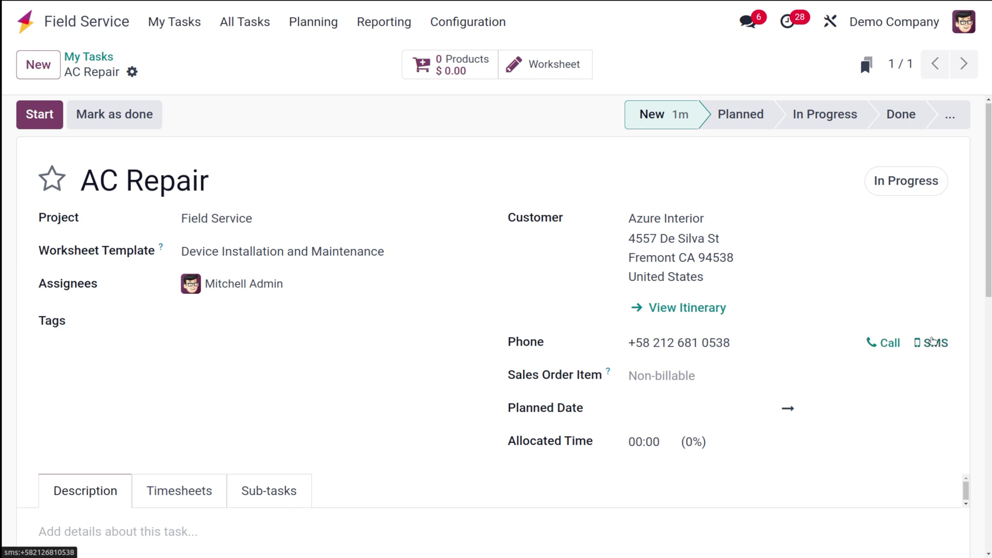
click(660, 371)
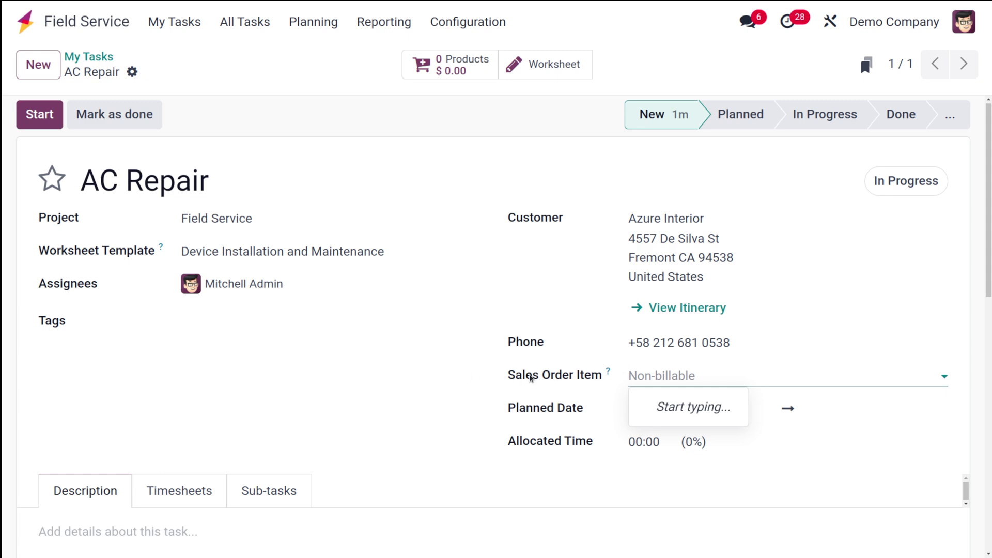
Set the planned dates from 3 to 6 July 2024, leaving allocated time unchanged
mouse_move(609, 372)
mouse_move(607, 373)
click(580, 472)
click(709, 413)
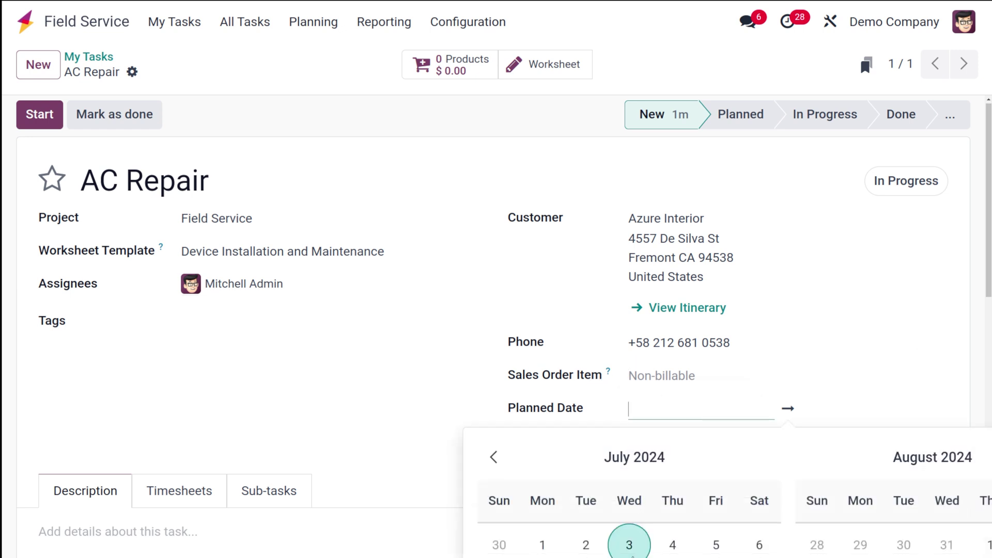
click(630, 547)
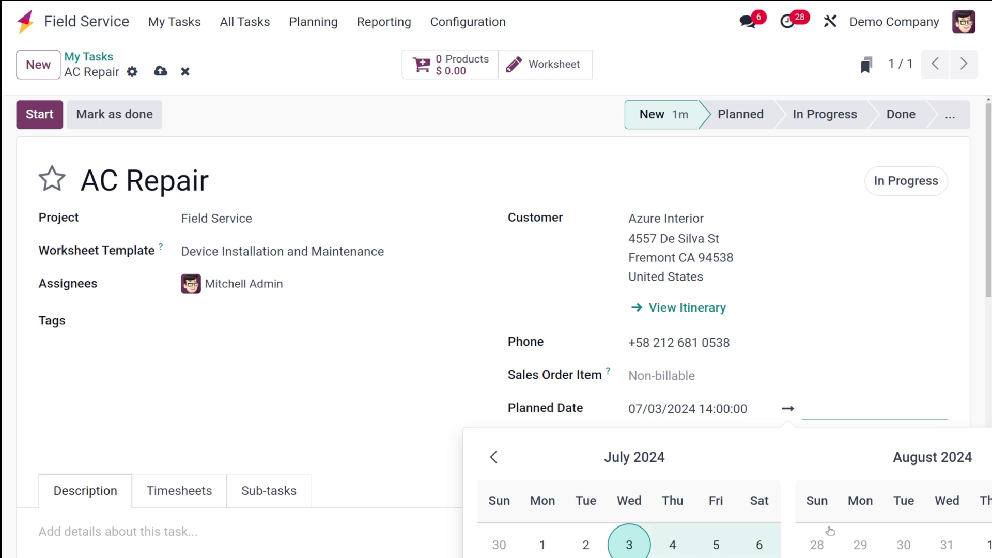
click(759, 545)
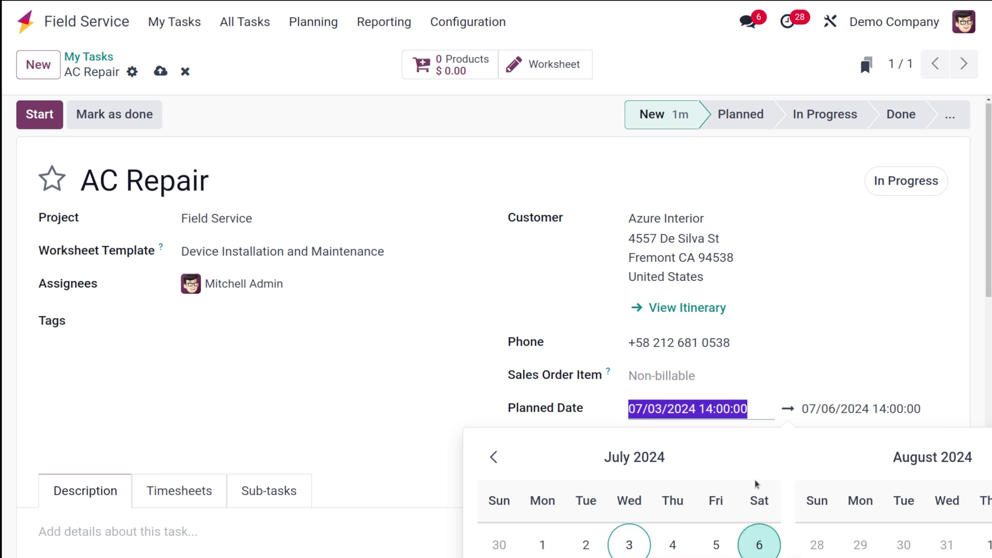
click(842, 283)
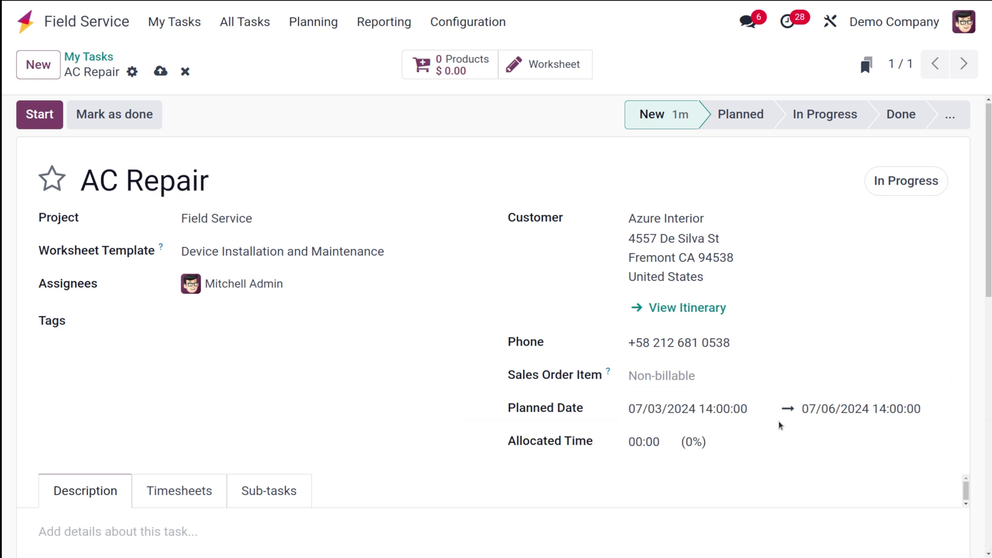
click(660, 439)
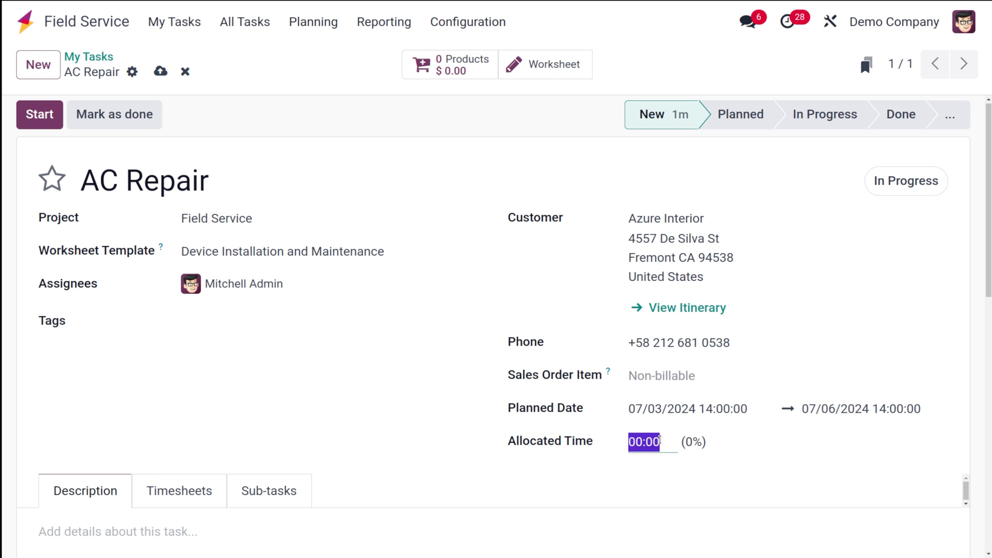
click(674, 510)
Check the task's Timesheets and Sub-tasks tabs, which have no entries yet
scroll(675, 510, down, 1)
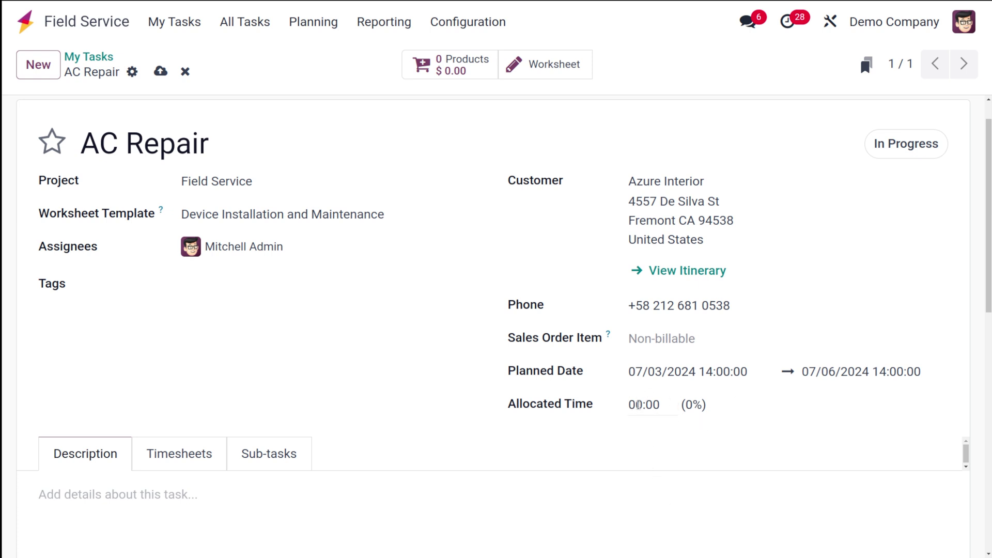
scroll(522, 424, up, 1)
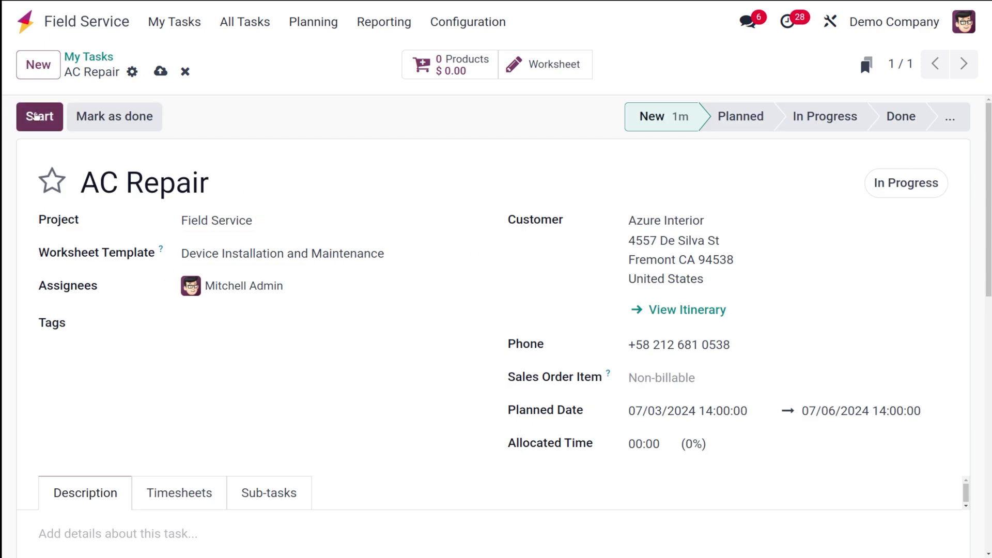
scroll(303, 436, down, 8)
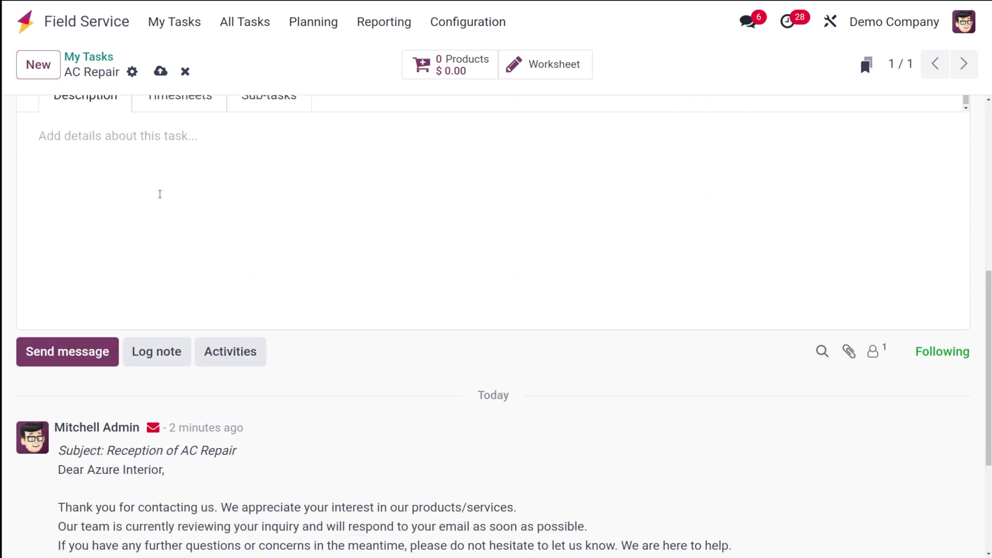
scroll(160, 192, up, 2)
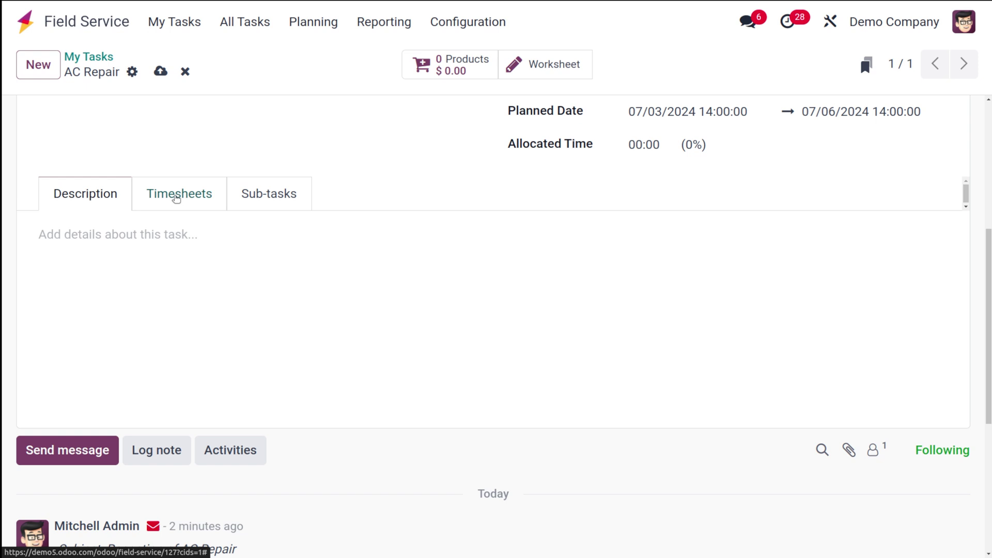
click(177, 199)
click(271, 212)
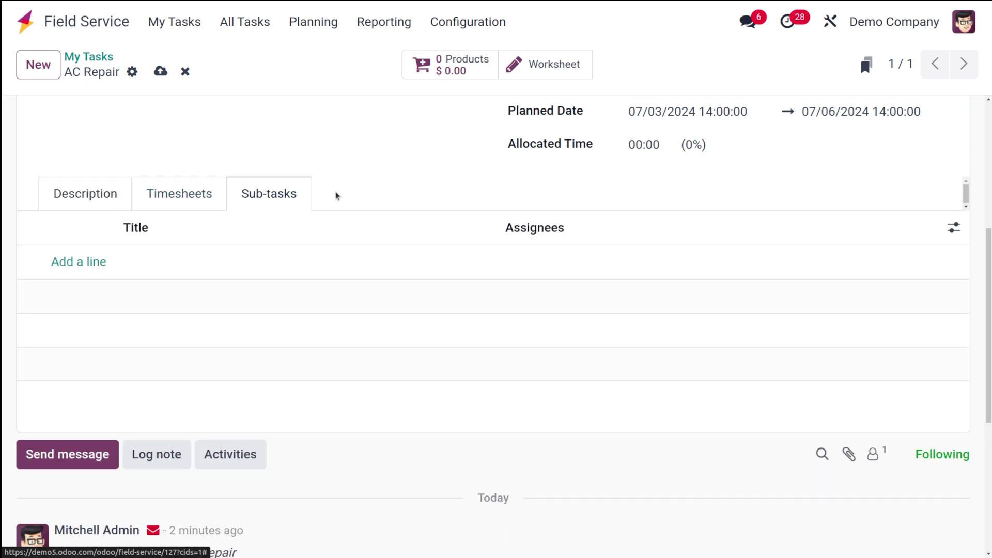
click(203, 196)
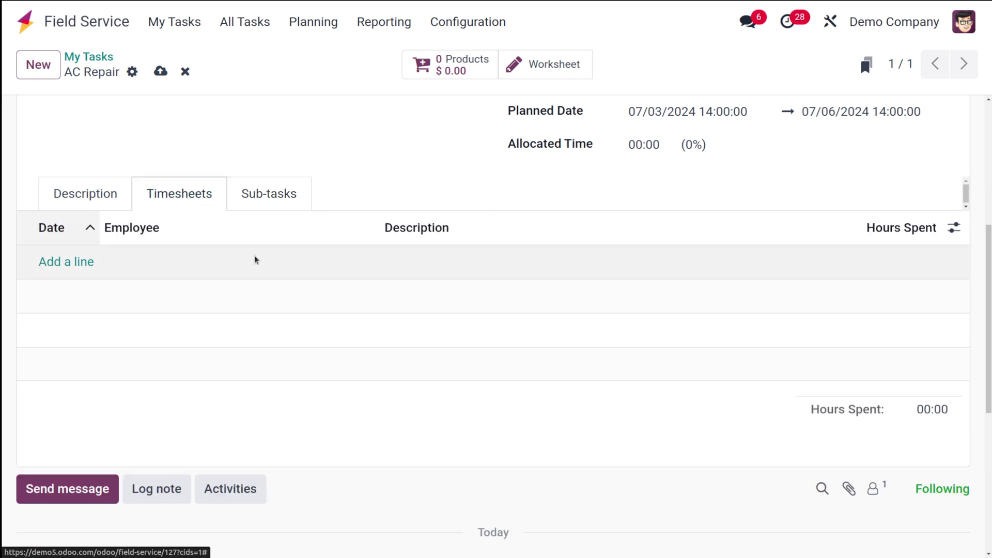
scroll(387, 175, up, 5)
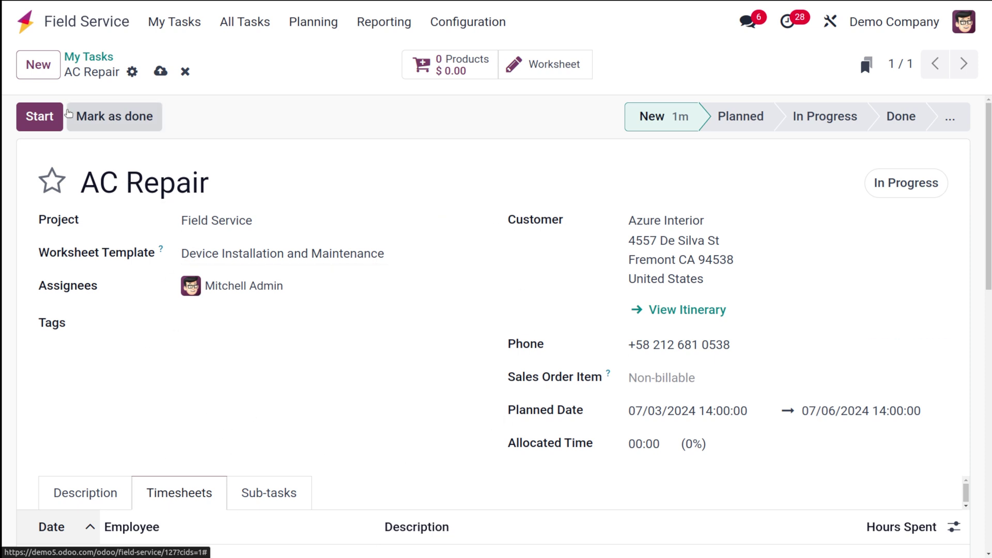
Start the timer on the AC Repair task, leaving its stage unchanged
click(47, 116)
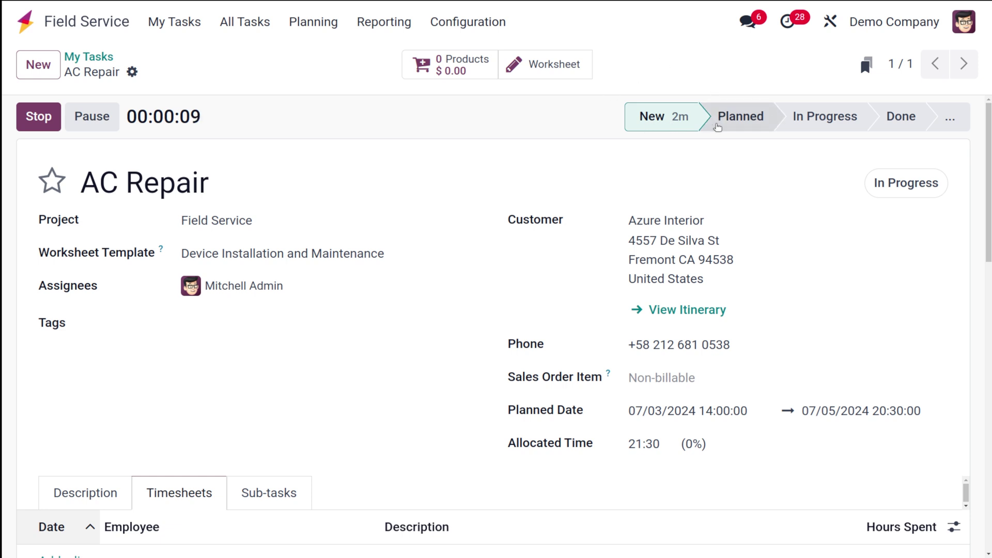
click(958, 117)
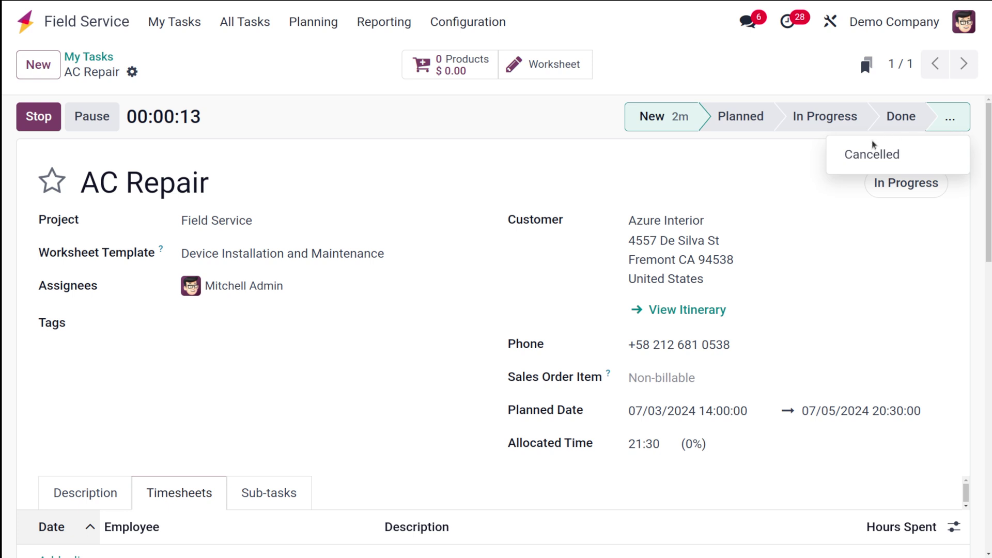
click(948, 237)
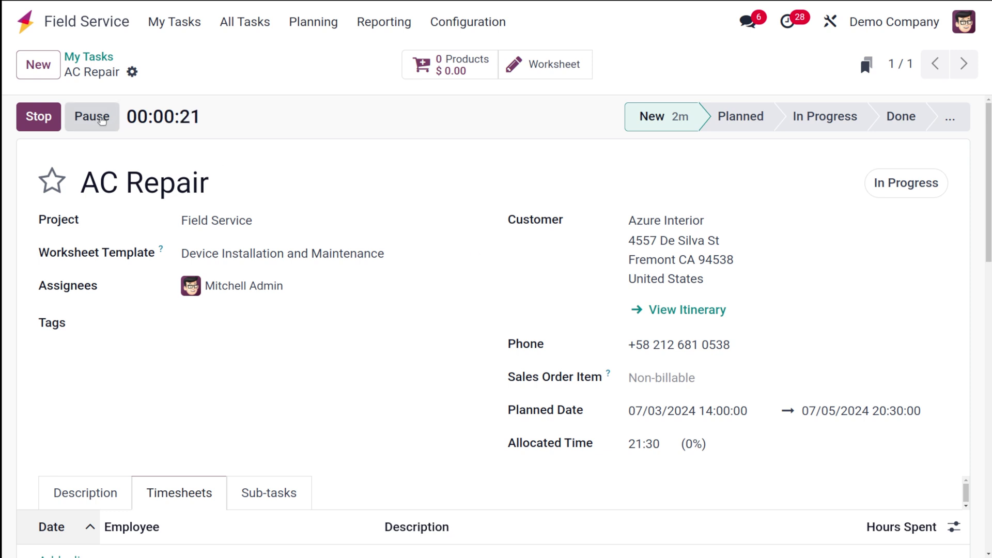
Stop the timer and log 00:25 hours spent
click(42, 119)
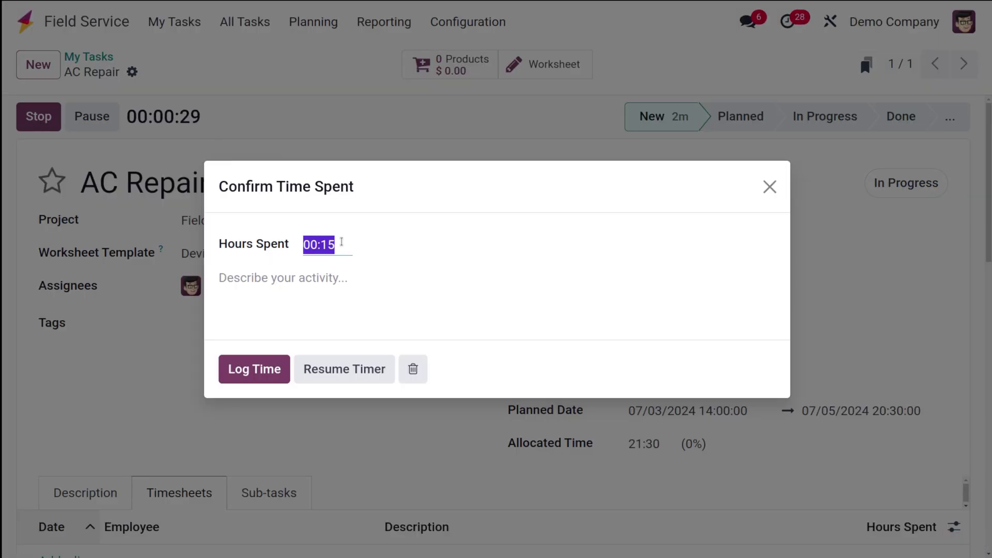
click(342, 242)
key(BackSpace)
key(BackSpace)
text(25)
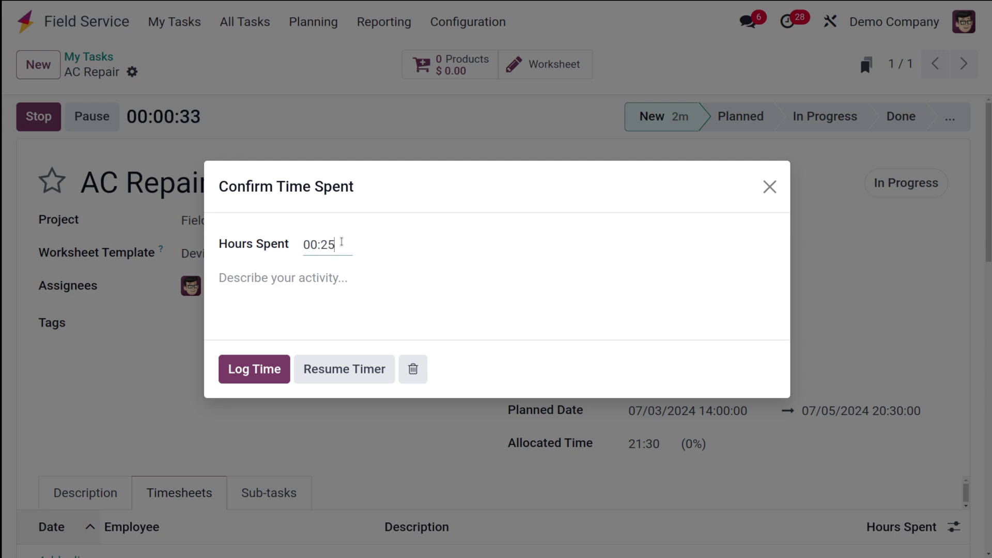
click(333, 297)
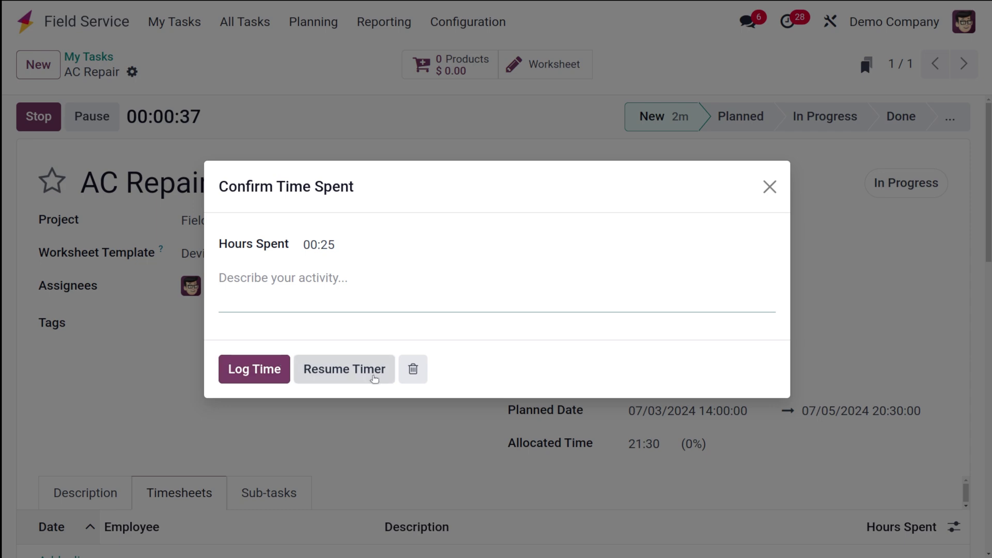
click(242, 368)
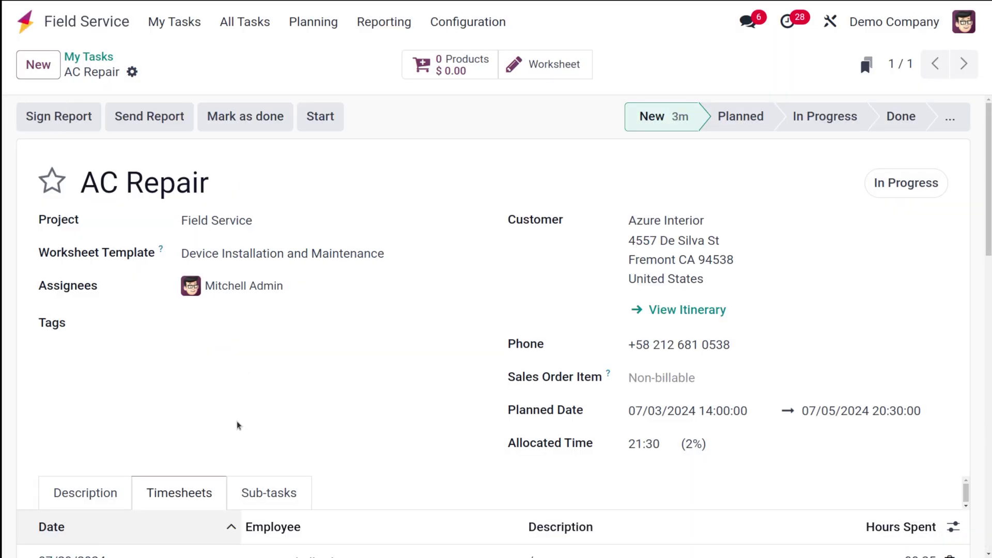
scroll(382, 483, down, 6)
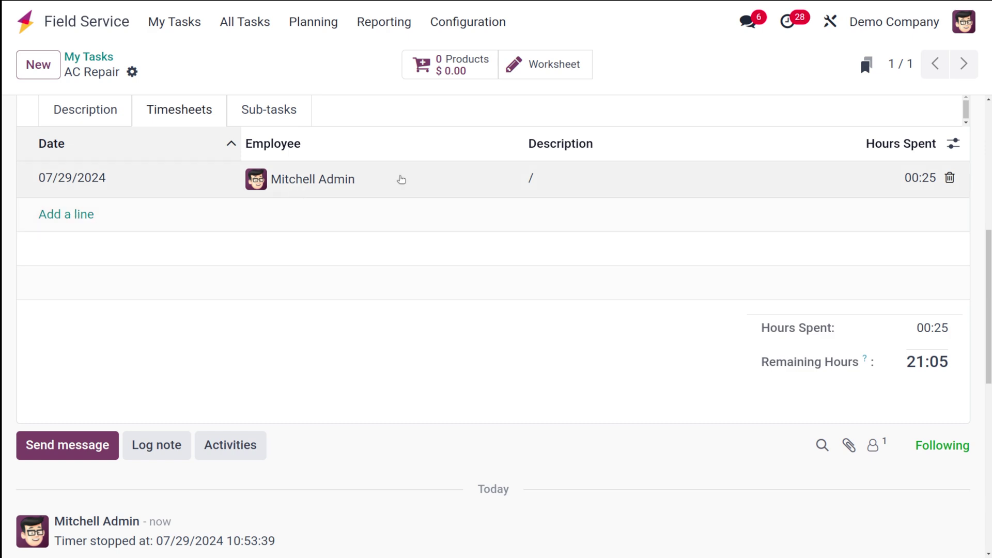
click(613, 179)
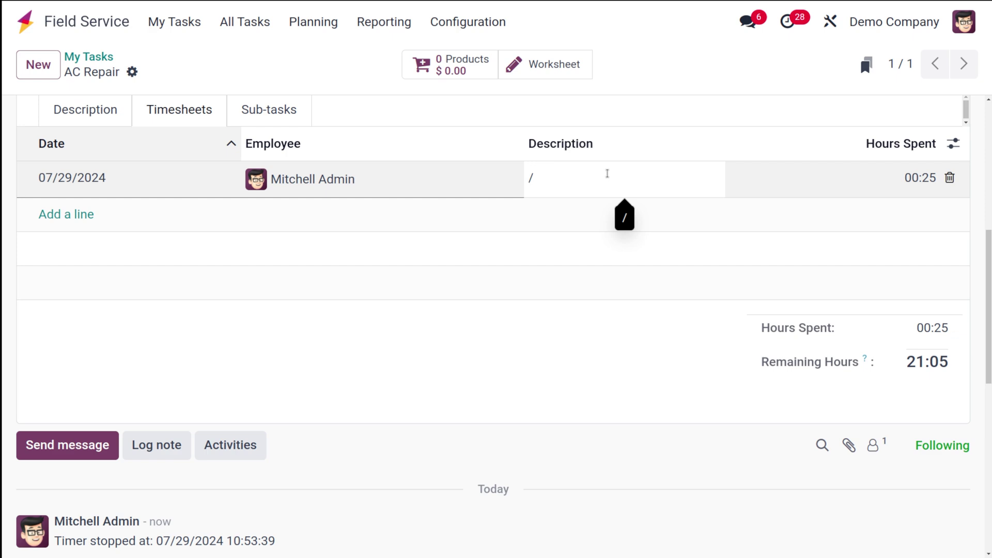
scroll(606, 173, up, 7)
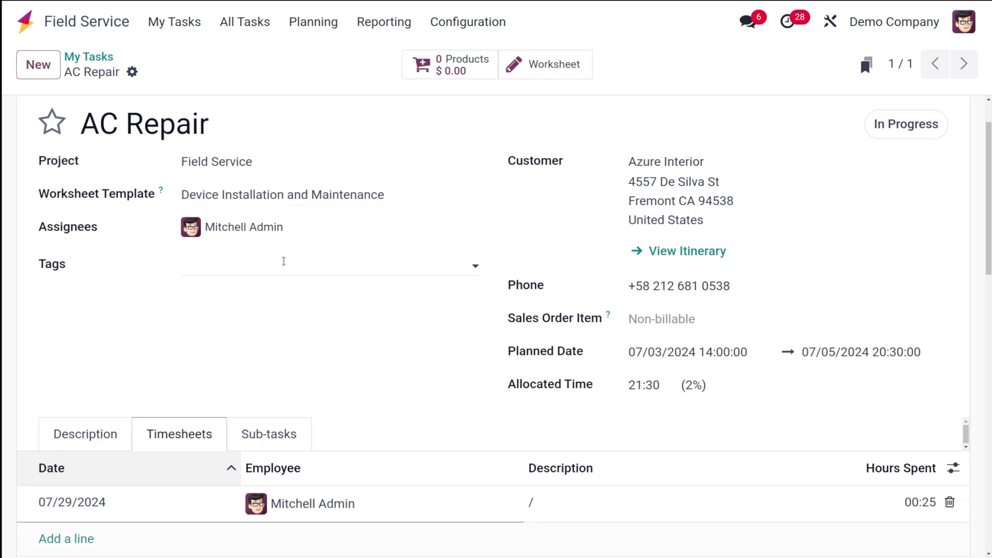
scroll(284, 259, down, 3)
scroll(501, 324, up, 3)
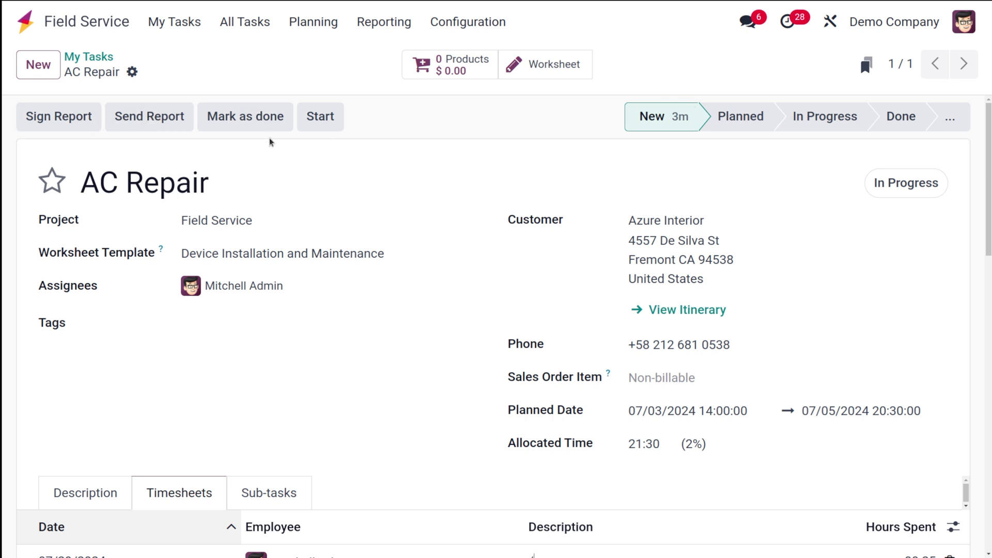
Run the timer again and log 00:15 of time spent on the task
click(325, 107)
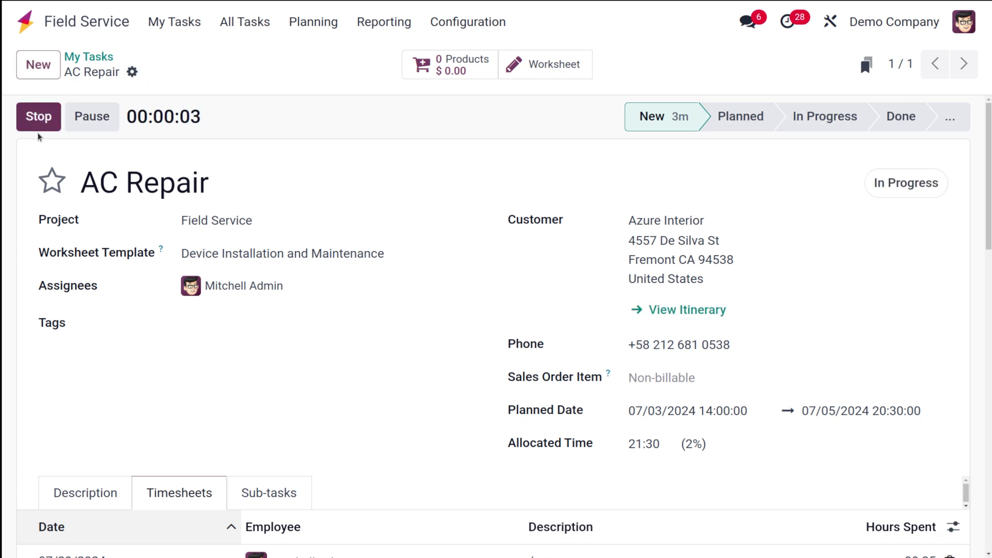
click(29, 122)
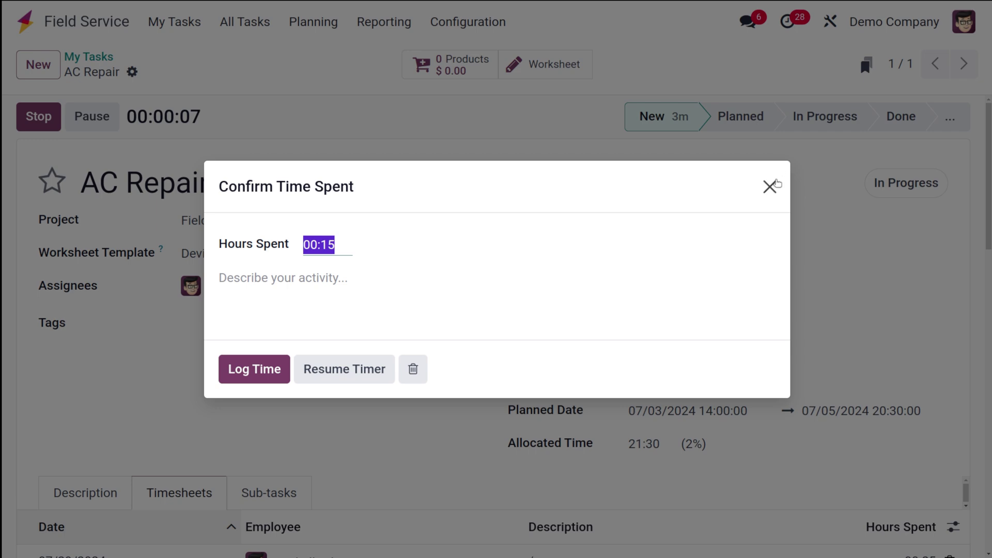
click(769, 186)
click(55, 121)
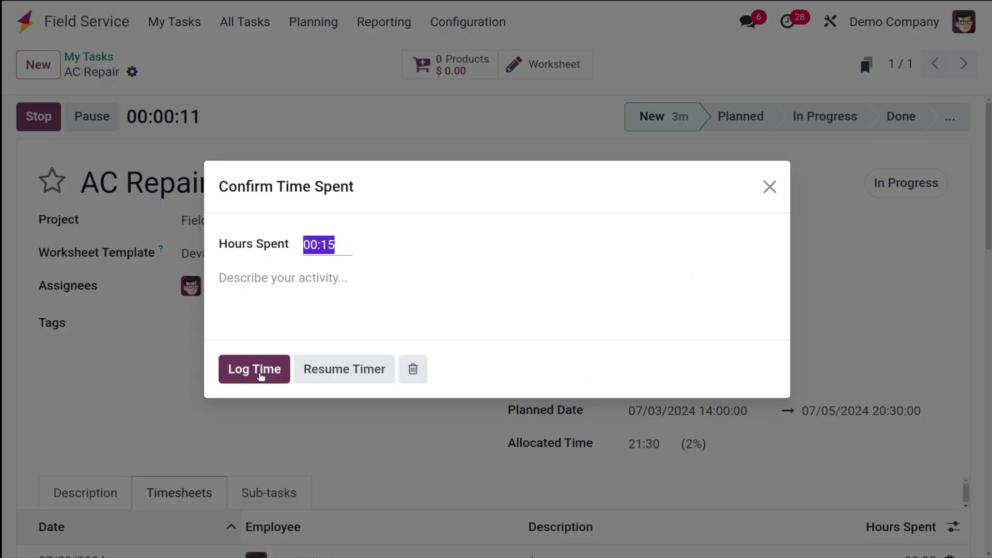
click(260, 373)
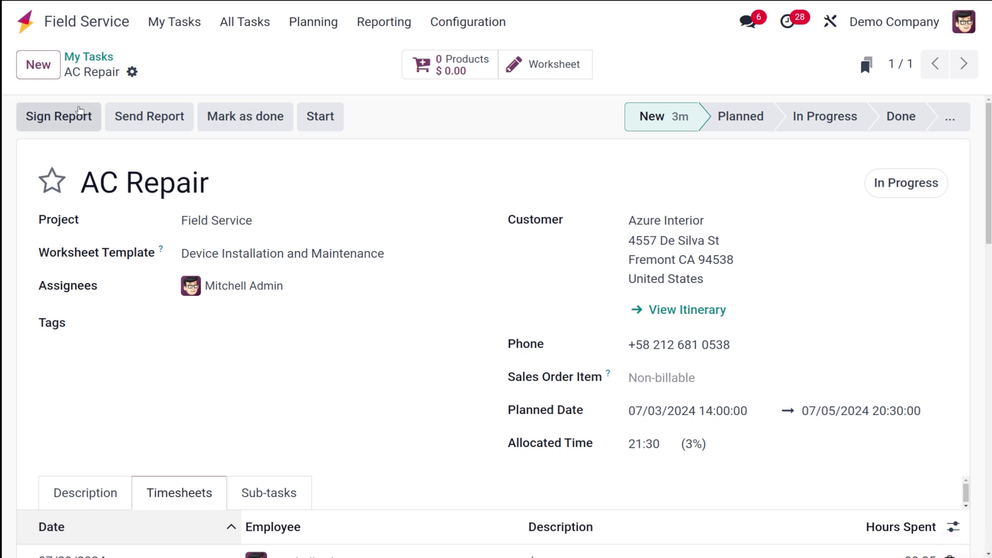
Save the default document layout and review the 'Field Service Report - AC Repair' email with PDF
click(144, 120)
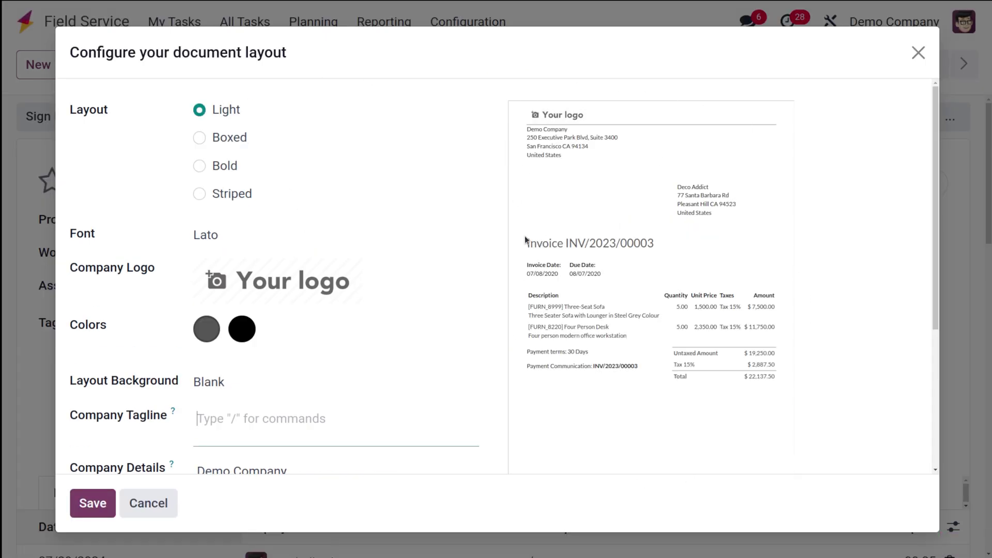
scroll(694, 309, down, 3)
scroll(693, 309, up, 3)
scroll(244, 363, down, 4)
scroll(245, 363, up, 1)
scroll(245, 364, down, 1)
scroll(245, 363, up, 5)
click(103, 505)
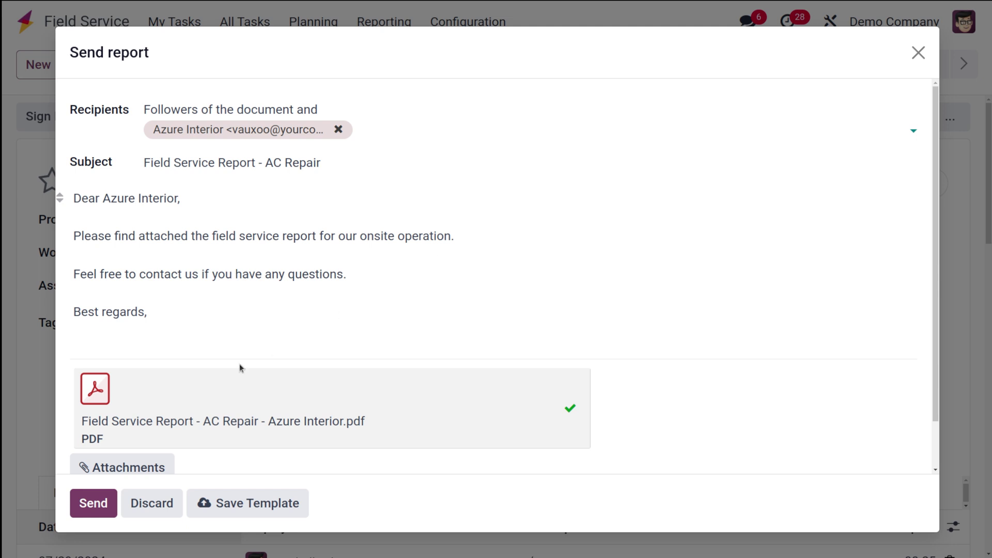
scroll(273, 351, down, 2)
Send the report email, then sign the task as Azure Interior in the portal preview
click(82, 501)
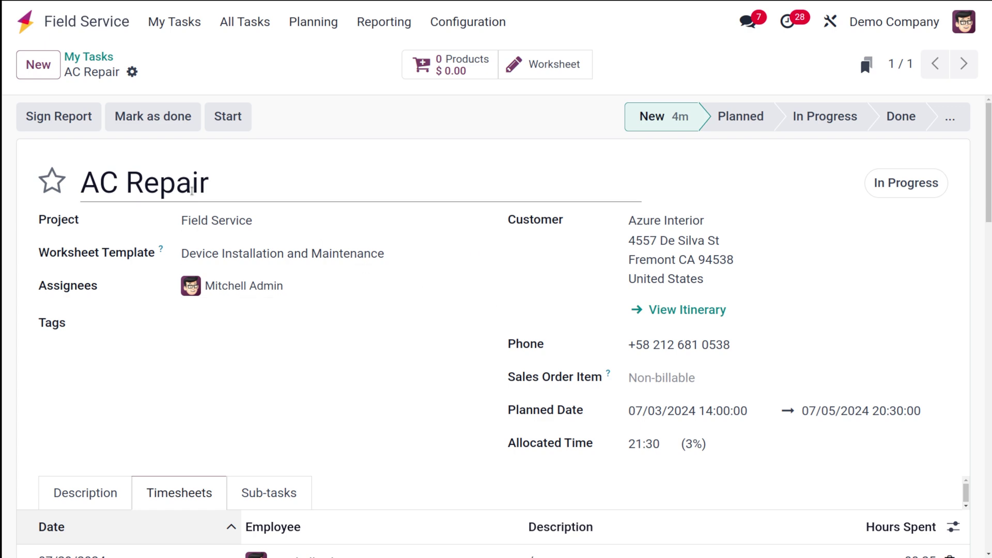
click(60, 115)
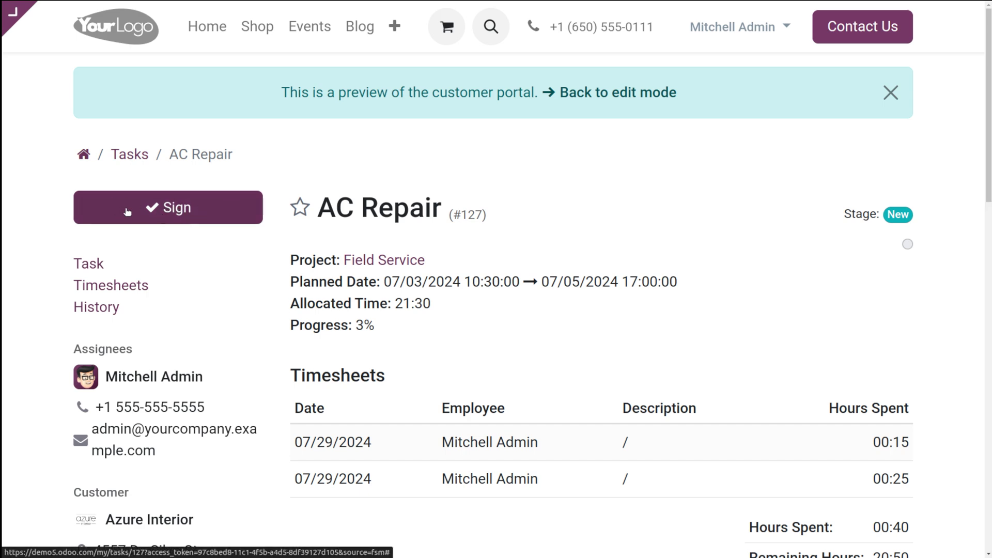
click(151, 208)
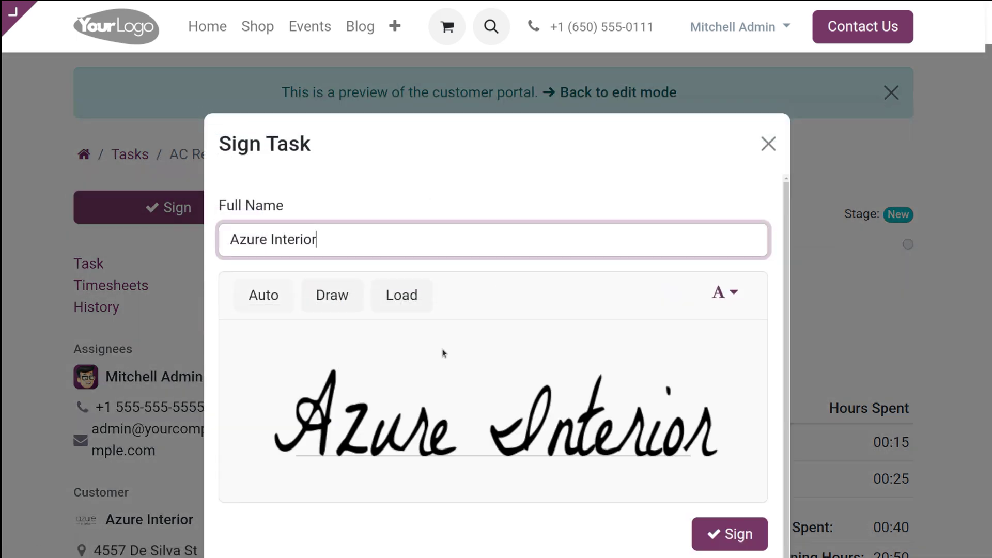
click(742, 535)
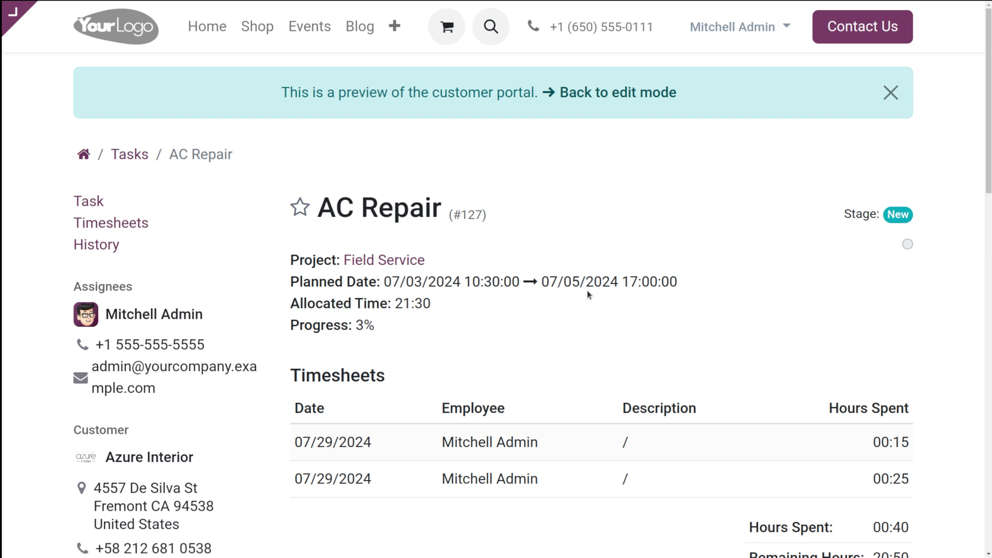
mouse_move(16, 16)
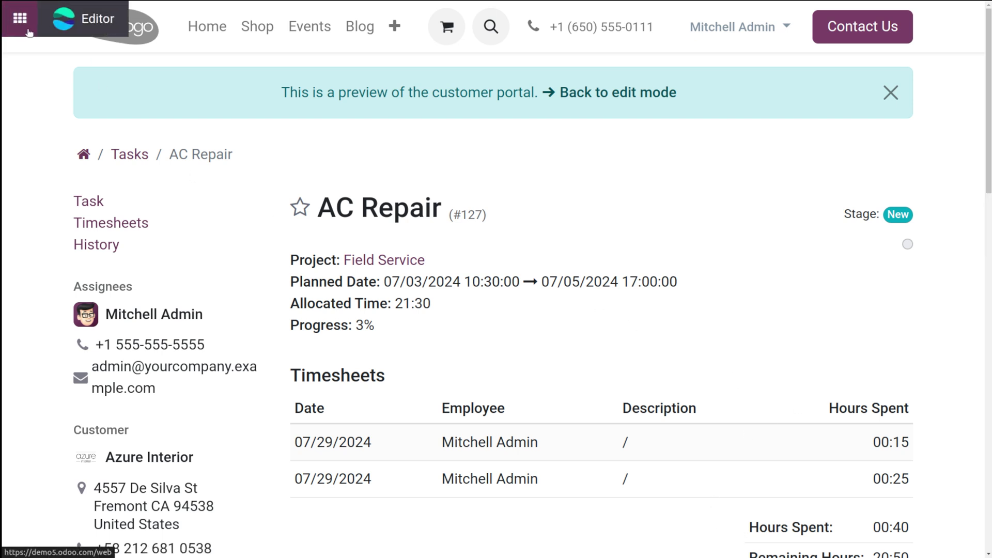
Leave the portal, return to Field Service, clear the Today or Future filter, and open AC Repair
click(131, 154)
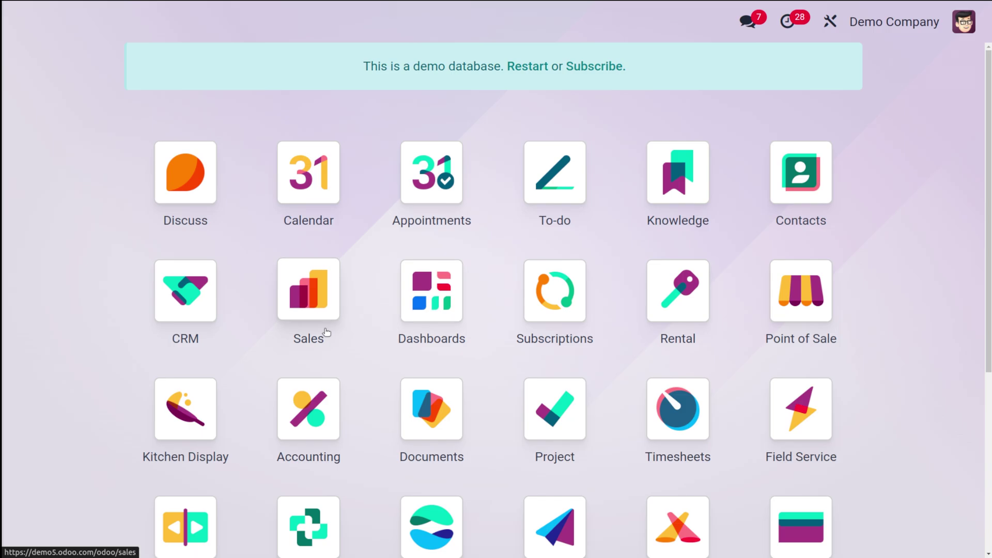
text(f)
key(Return)
scroll(515, 354, down, 3)
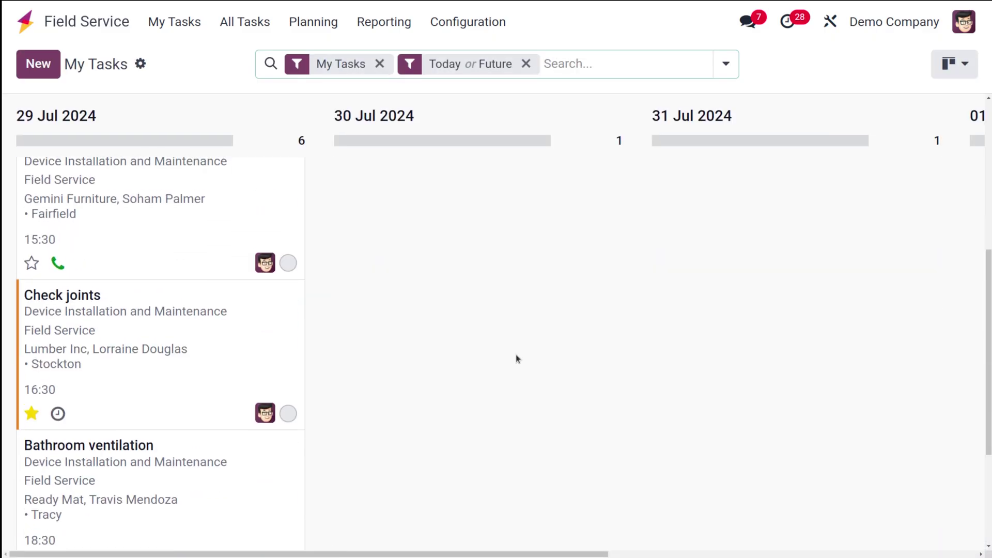
scroll(516, 355, right, 5)
scroll(516, 355, left, 10)
scroll(515, 354, up, 1)
scroll(515, 355, down, 8)
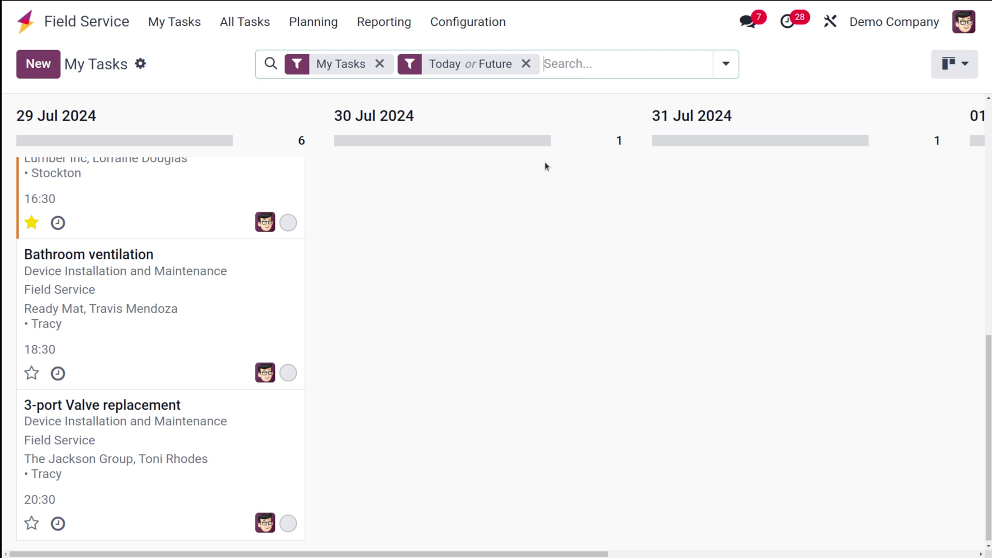
click(527, 63)
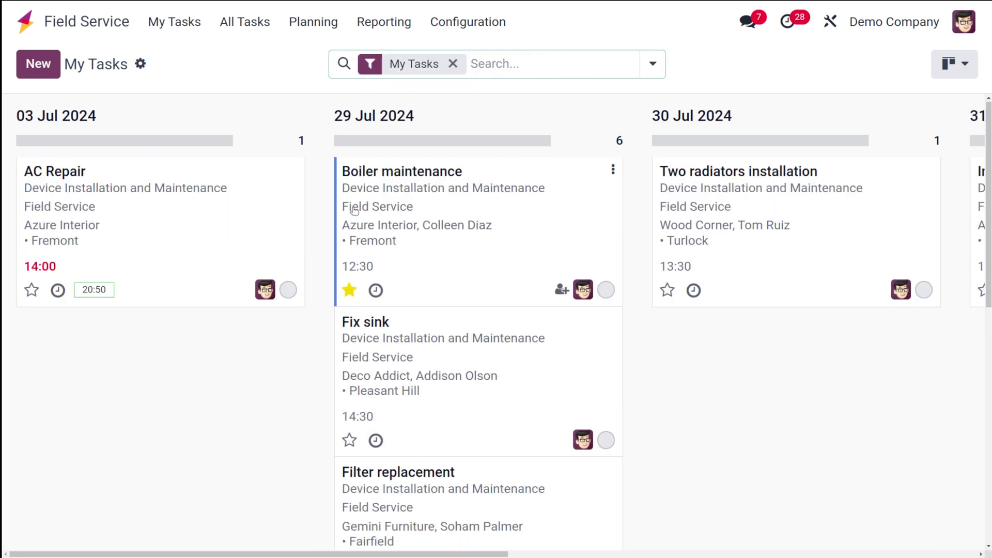
click(169, 266)
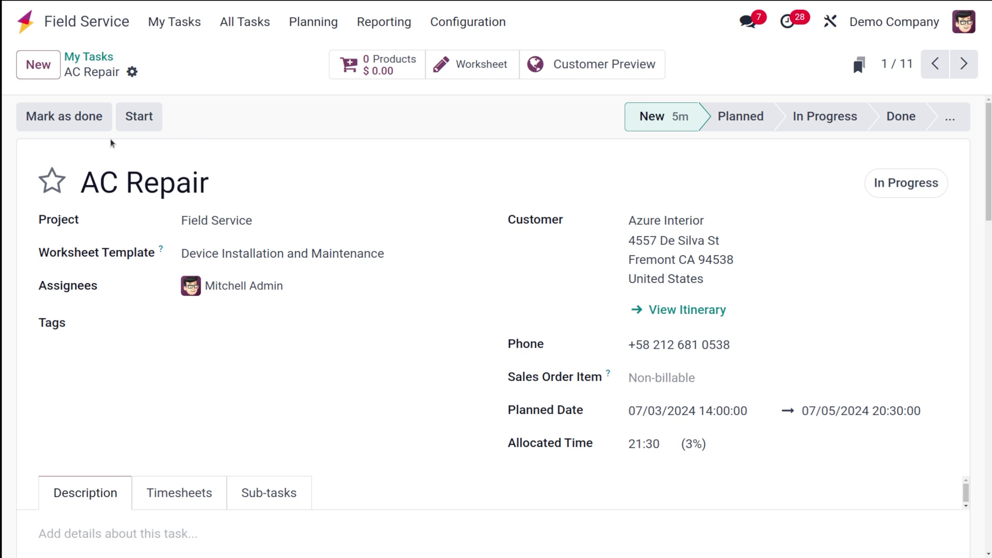
Mark the AC Repair task Done and create a draft regular invoice for it
click(76, 124)
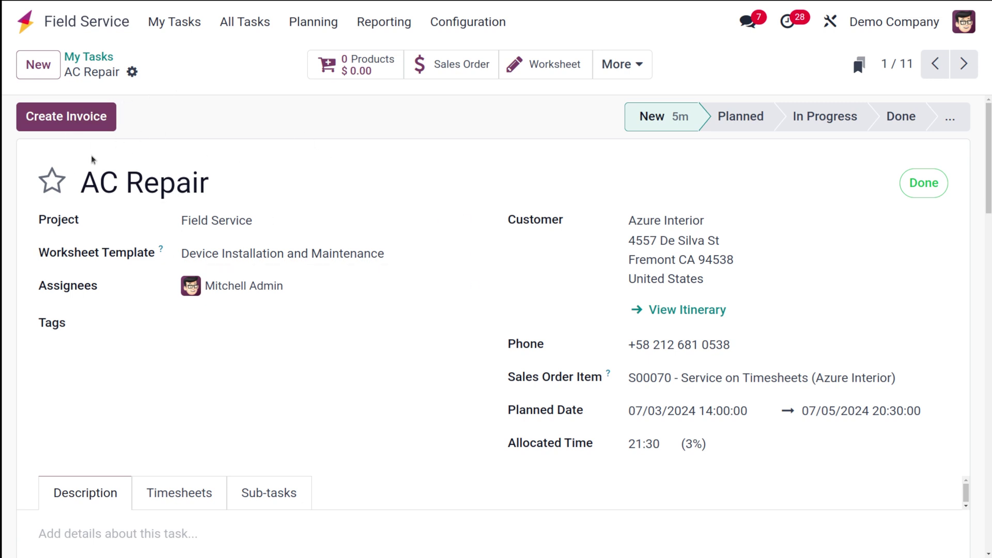
click(76, 120)
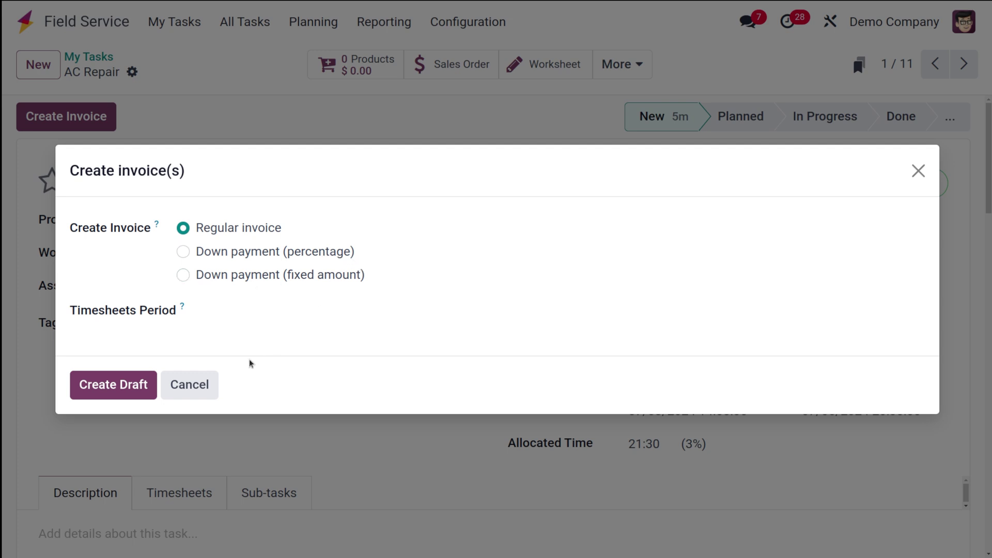
click(124, 386)
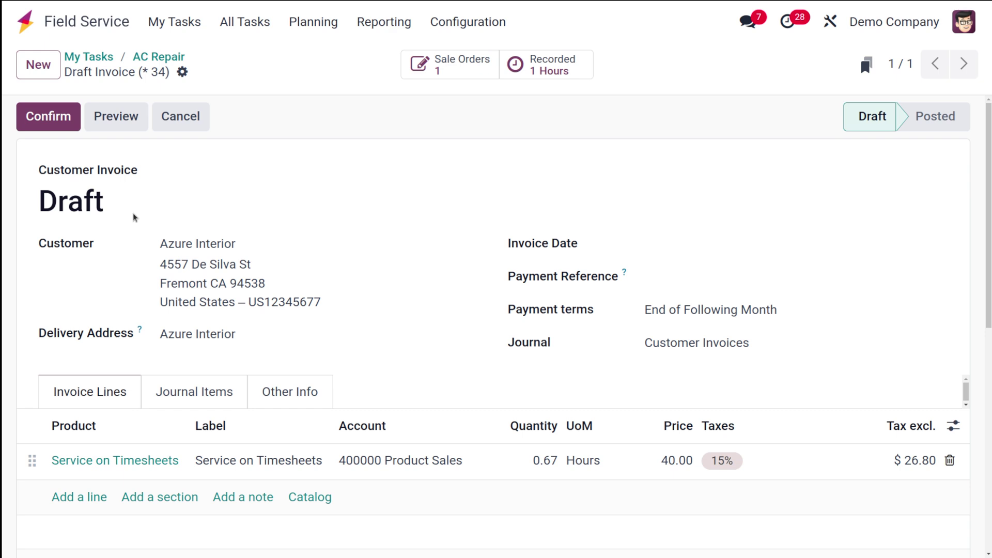
Post the invoice, register its $30.82 payment, and return to the AC Repair task
click(46, 122)
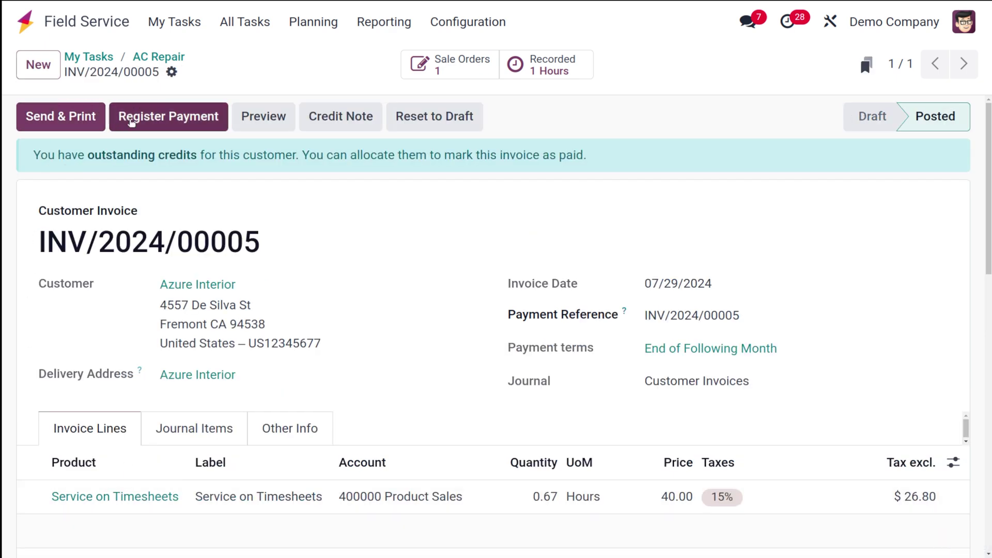
click(175, 120)
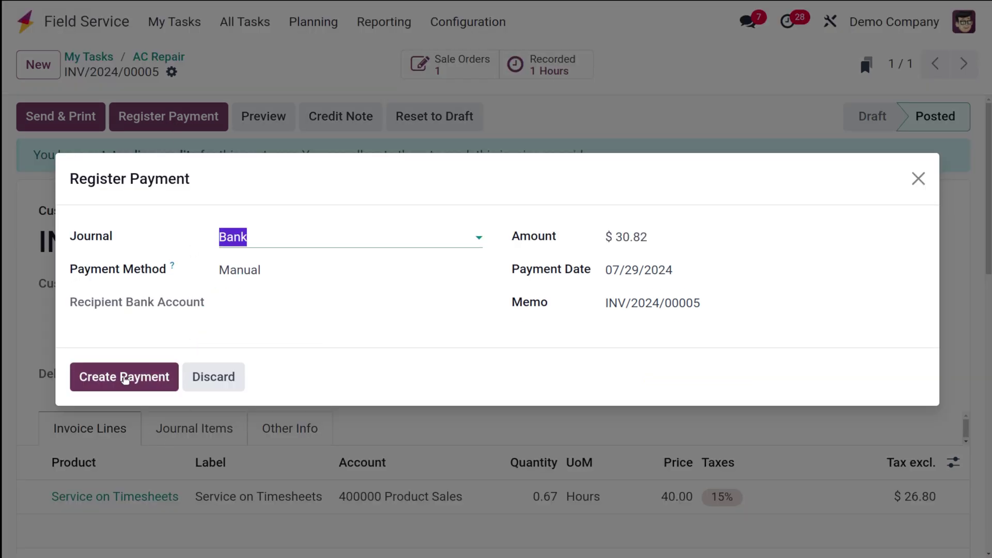
click(124, 377)
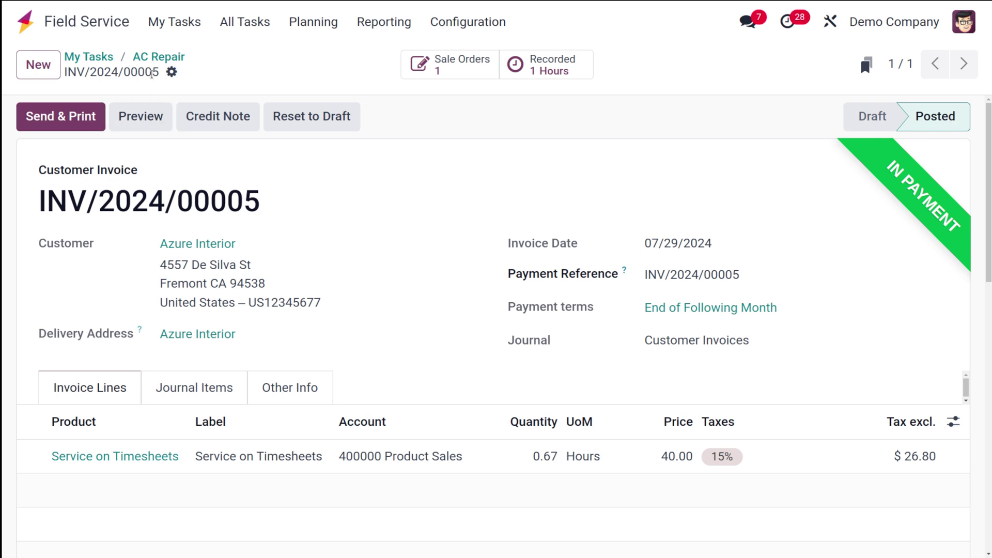
click(155, 58)
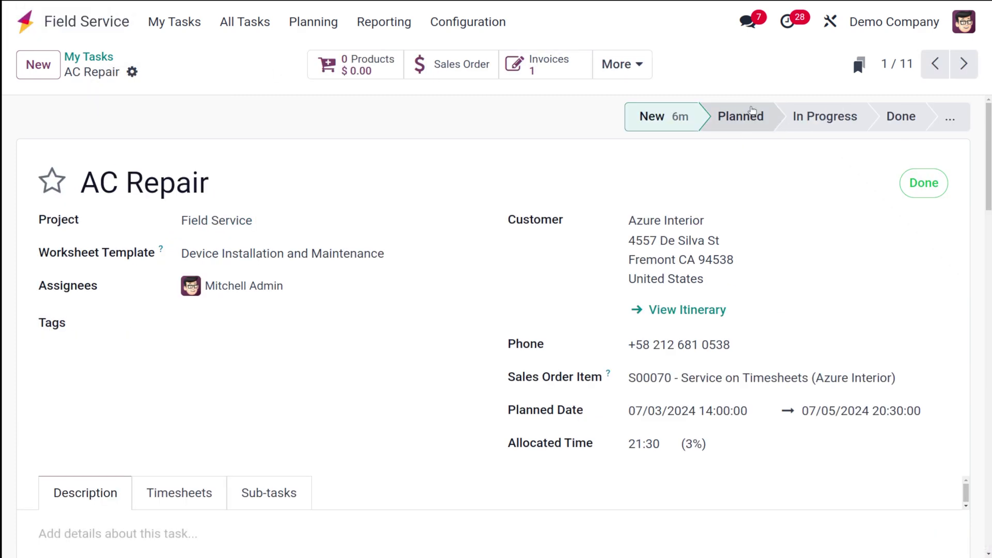
Move the AC Repair task to the Done stage and open its worksheet
click(909, 122)
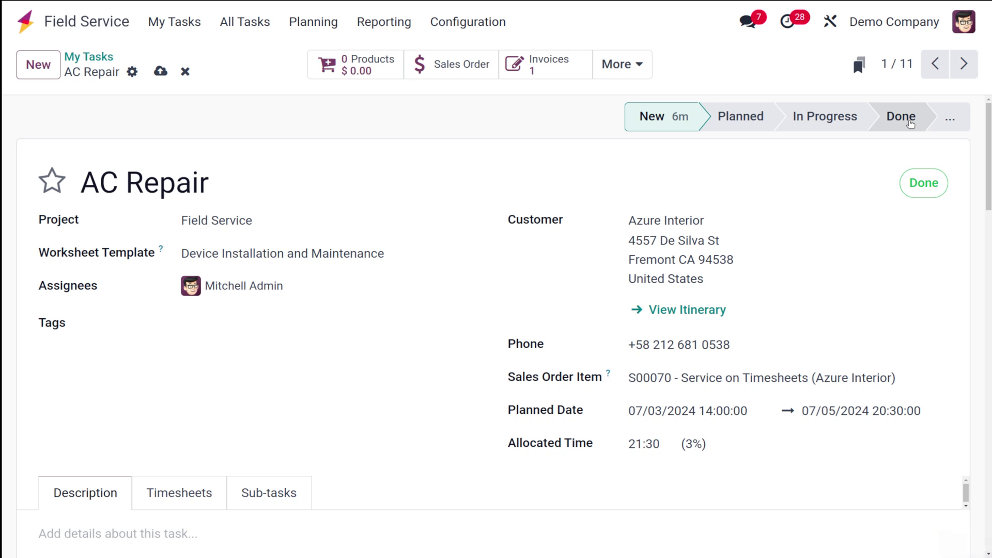
click(909, 123)
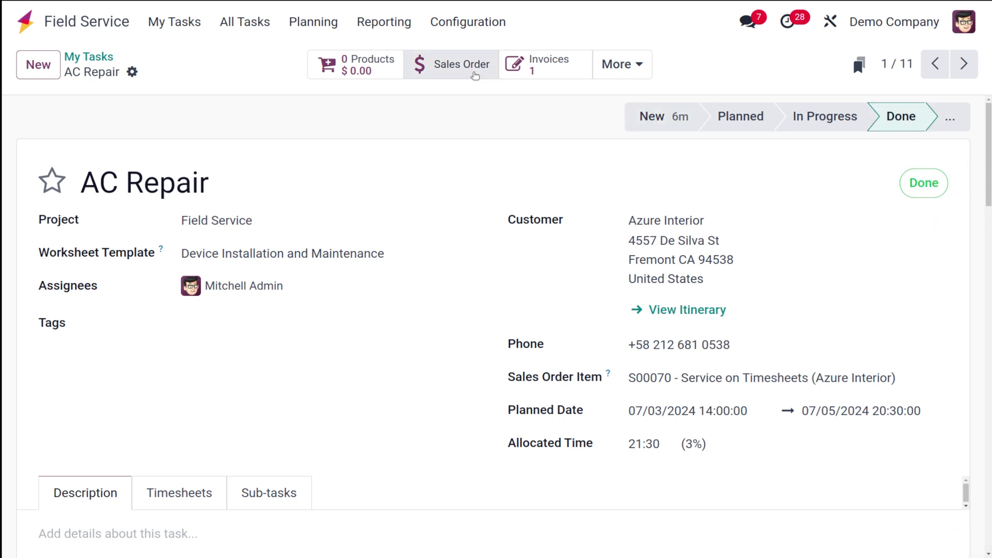
click(611, 63)
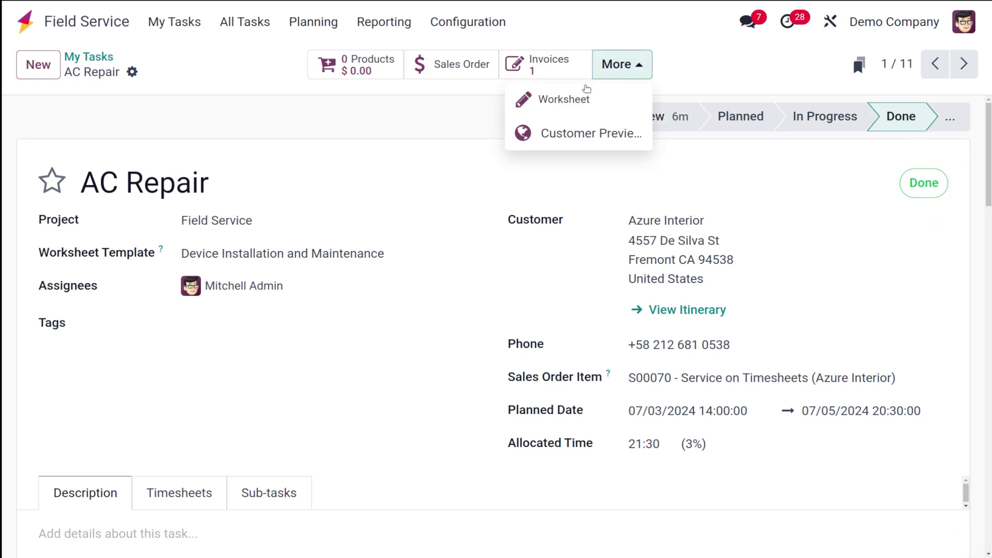
click(541, 96)
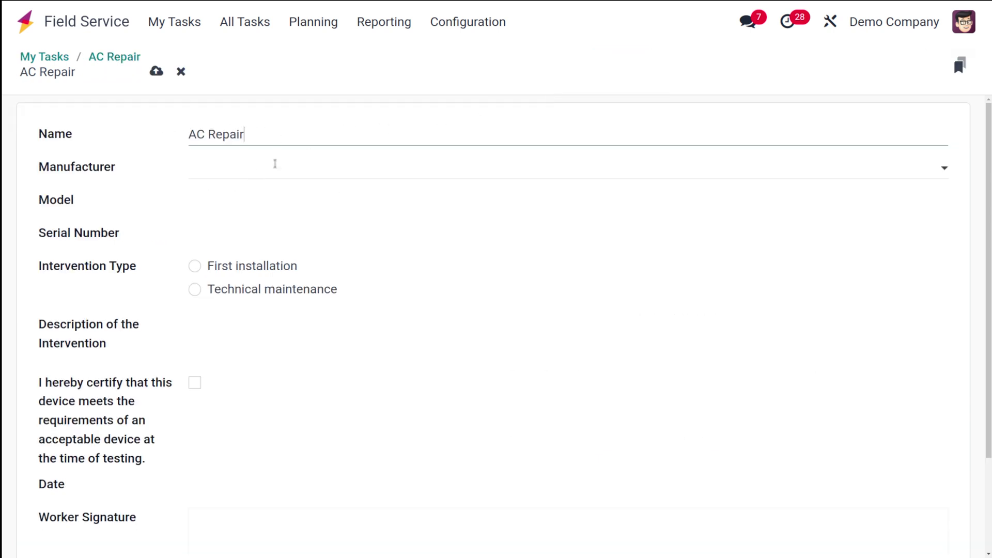
Review the worksheet's manufacturer and model options, leave both empty, and set intervention type to Technical maintenance
click(237, 170)
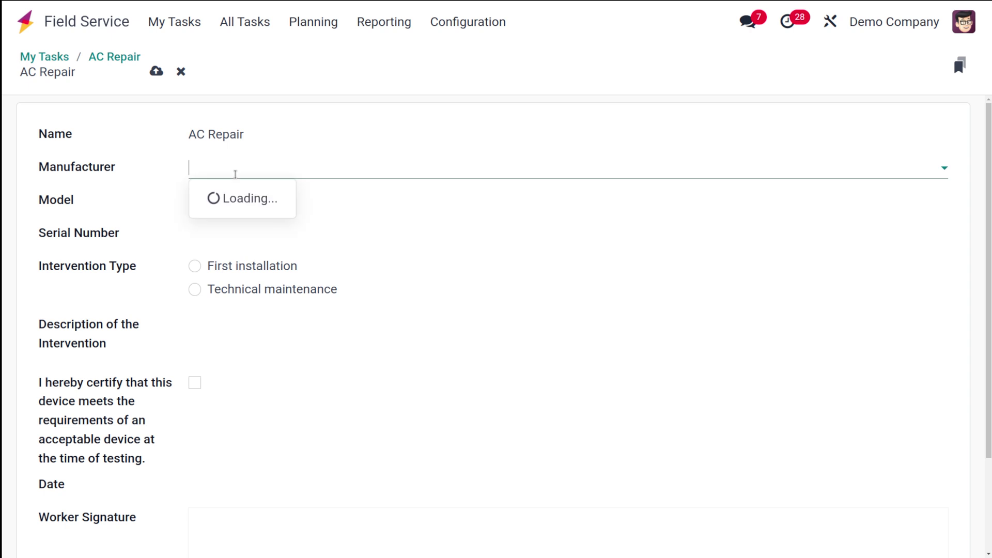
click(133, 233)
click(253, 196)
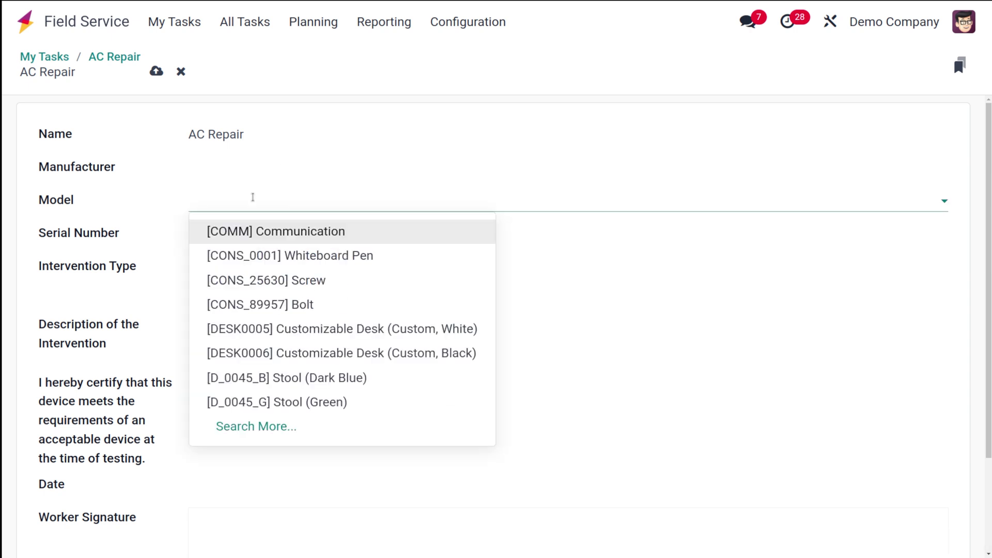
click(167, 178)
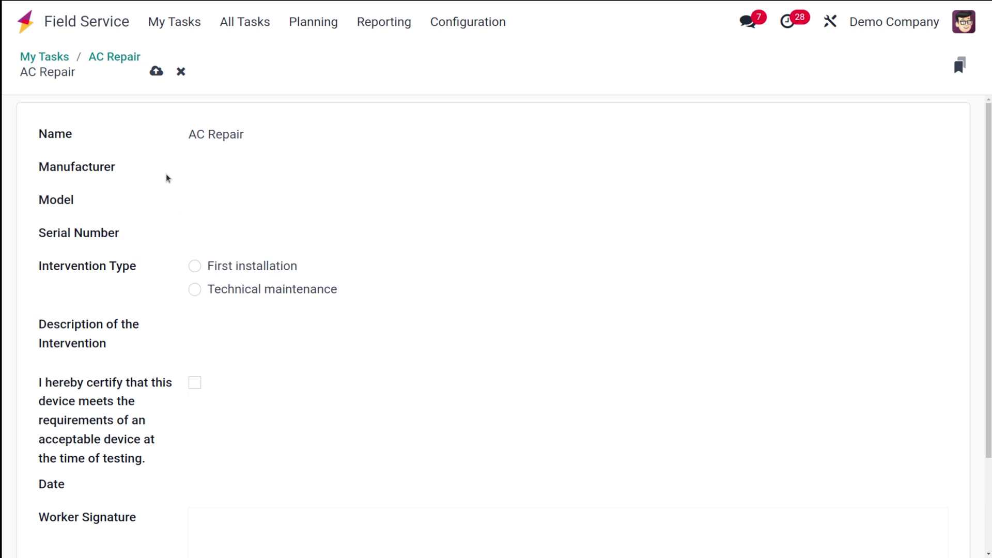
click(245, 241)
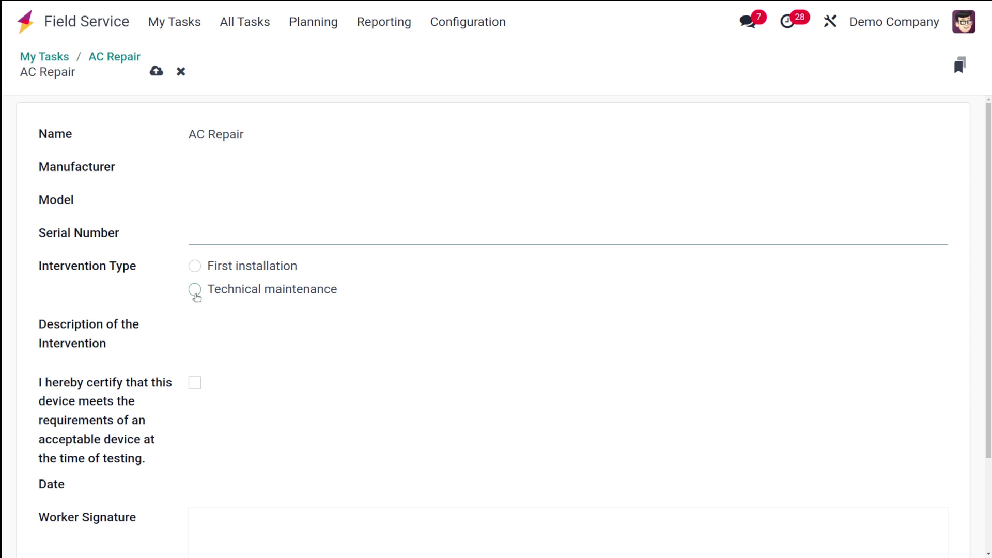
click(195, 291)
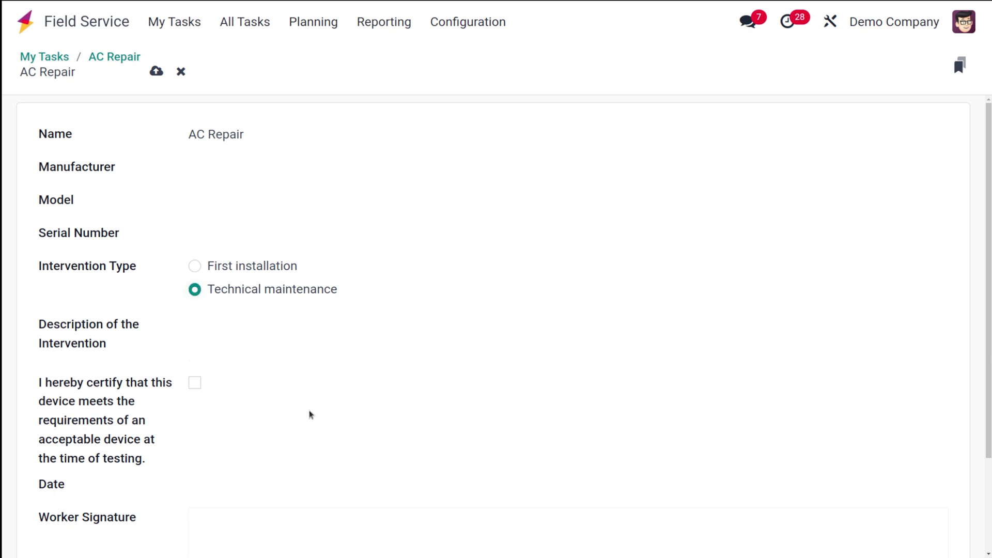
scroll(308, 411, down, 1)
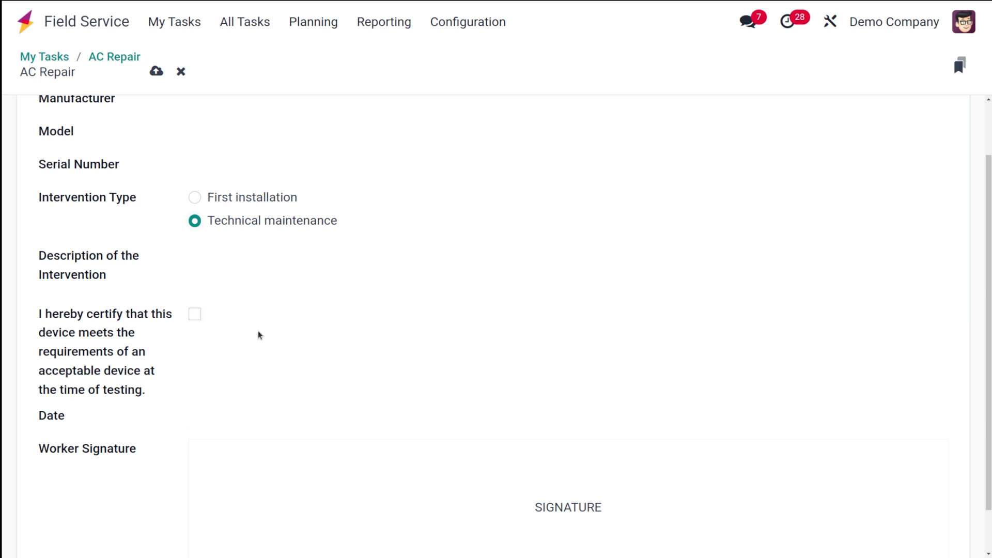
scroll(279, 395, down, 1)
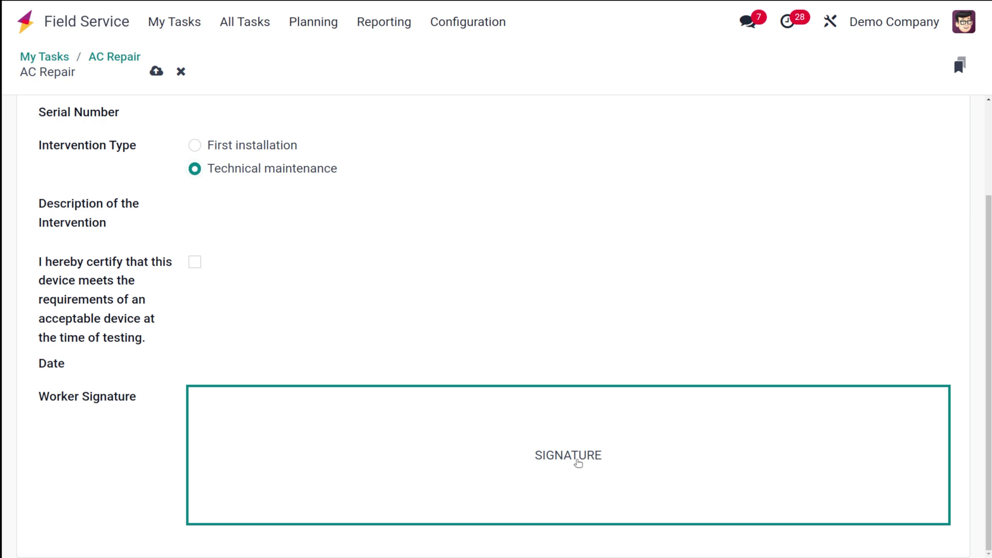
scroll(443, 318, up, 2)
scroll(443, 319, down, 2)
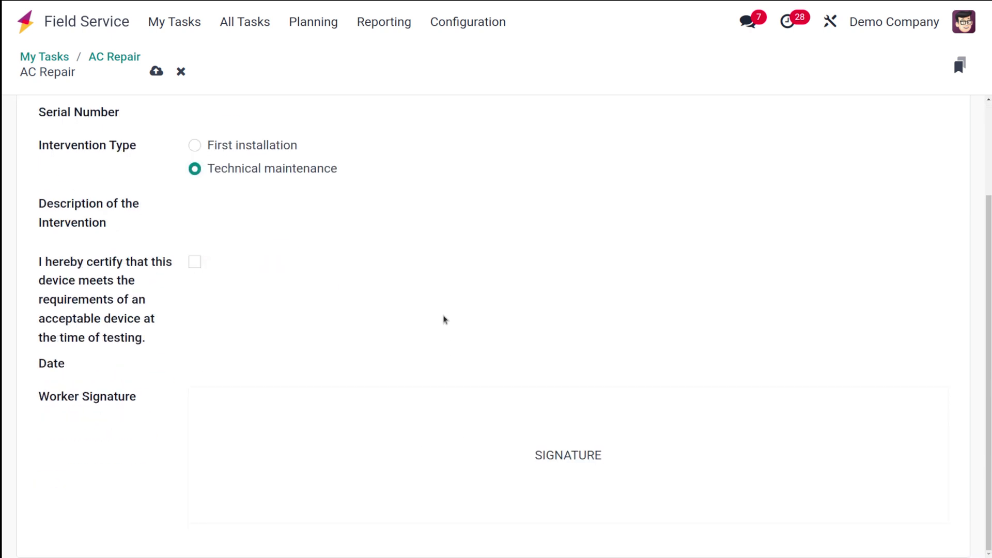
scroll(490, 372, up, 2)
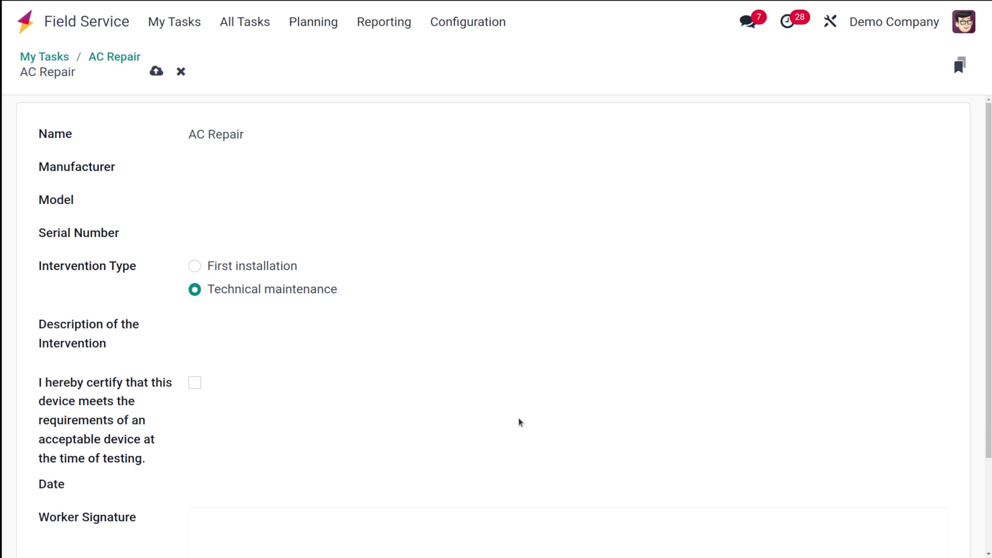
scroll(406, 441, down, 2)
scroll(406, 441, up, 2)
Review sales order S00070 and its linked Field Service project, then return to the AC Repair task
click(131, 56)
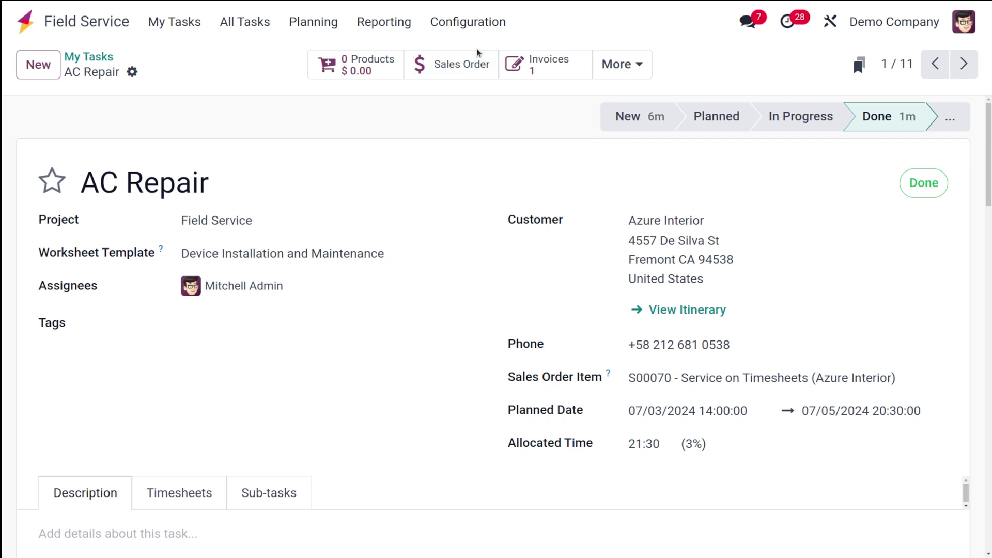
click(450, 79)
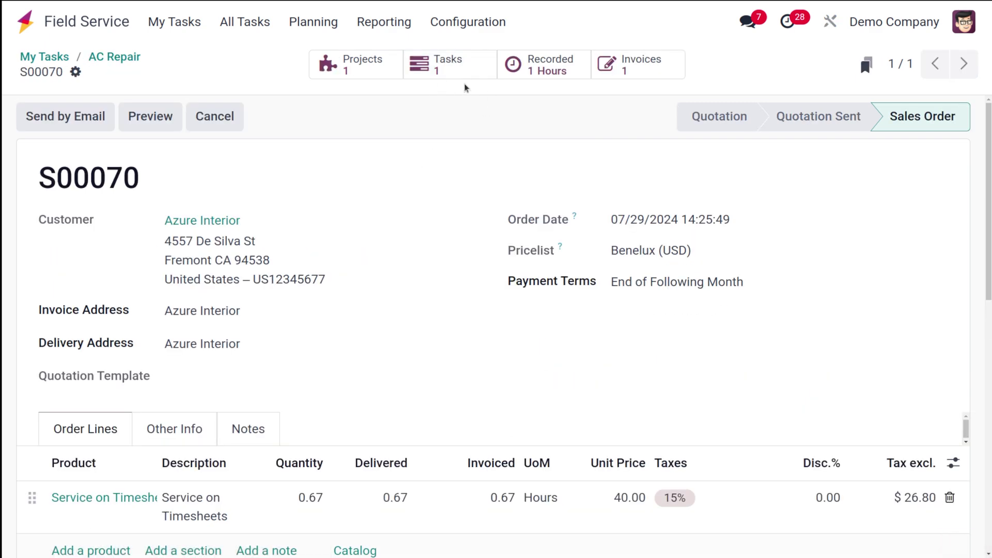
scroll(382, 336, down, 10)
scroll(382, 335, up, 10)
scroll(408, 337, down, 7)
scroll(405, 336, up, 7)
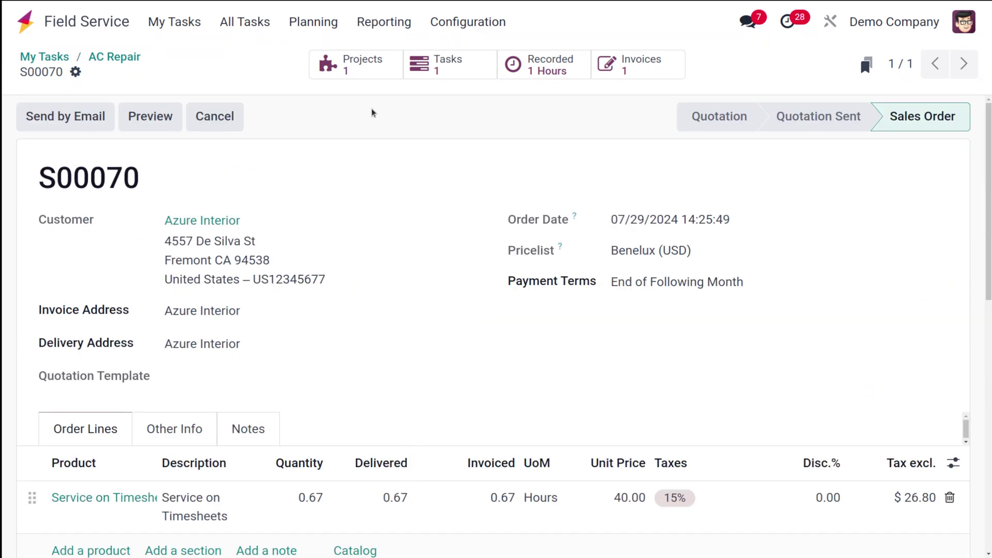
click(353, 70)
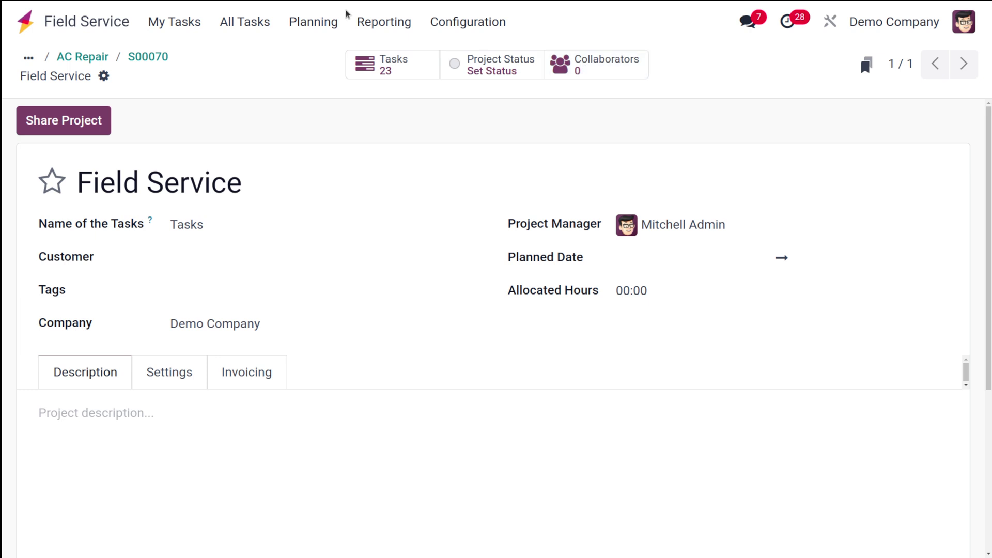
click(86, 55)
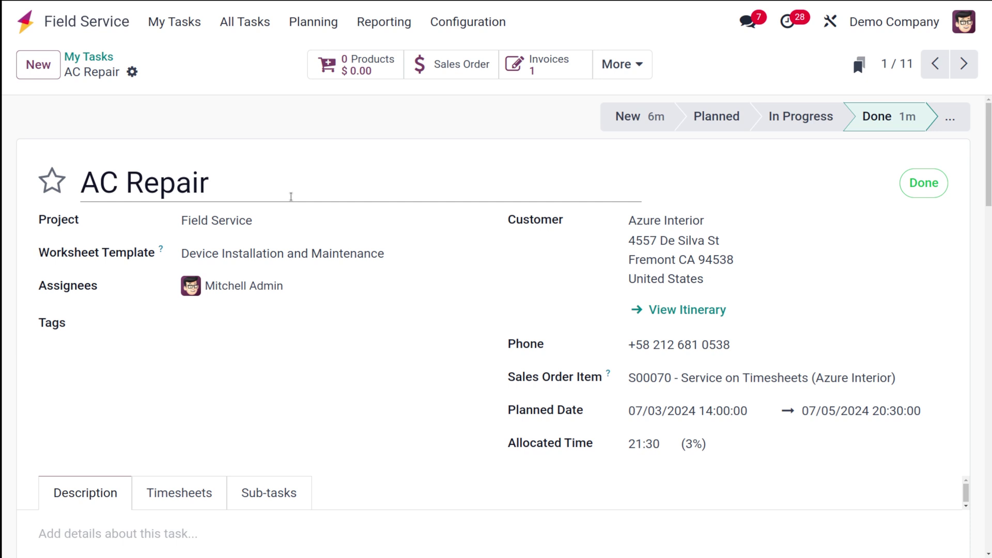
click(627, 69)
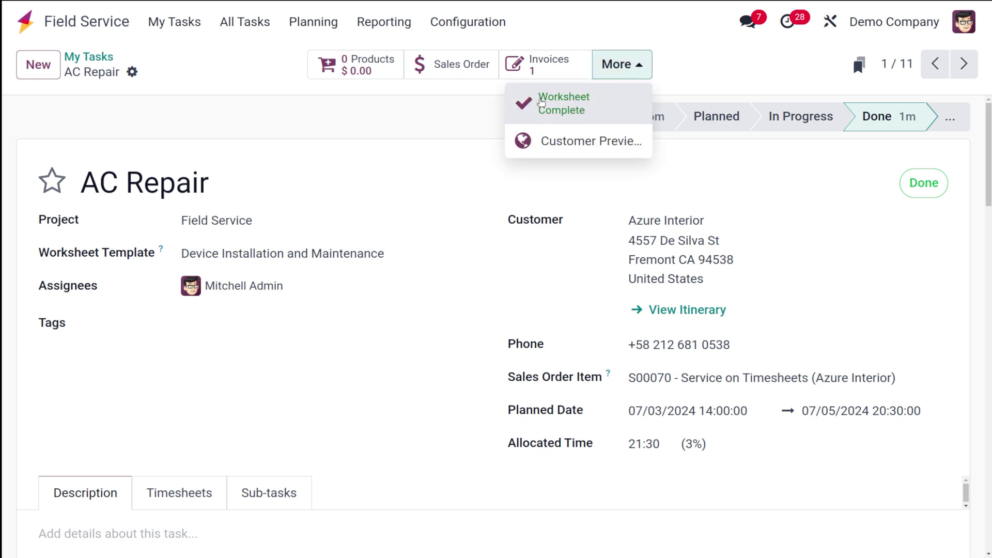
click(619, 147)
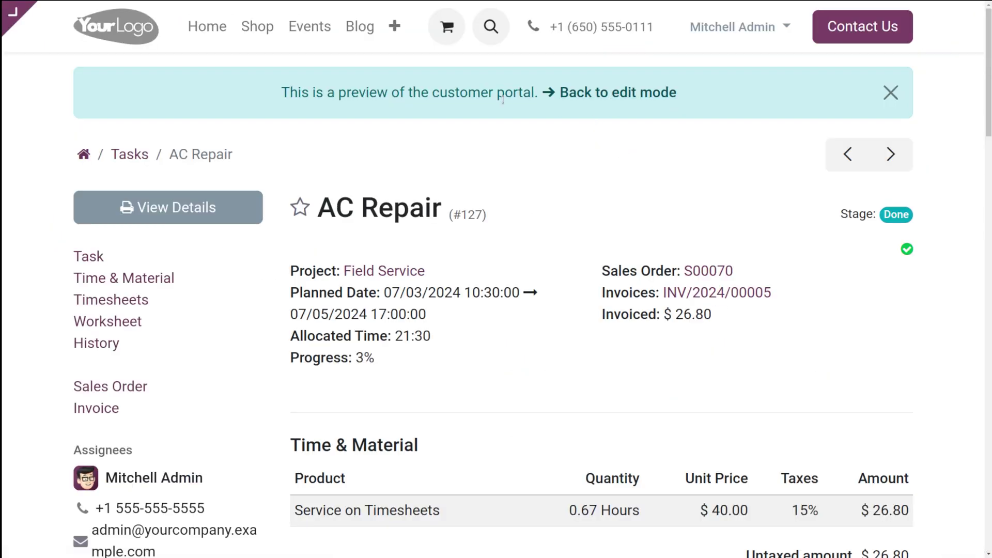
scroll(451, 389, down, 10)
scroll(451, 389, up, 3)
click(575, 90)
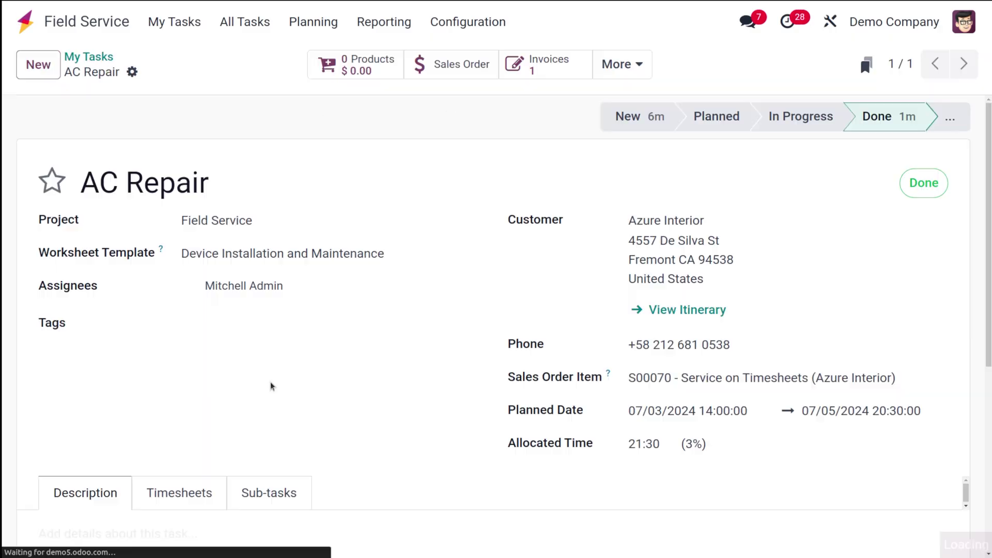
scroll(272, 385, down, 10)
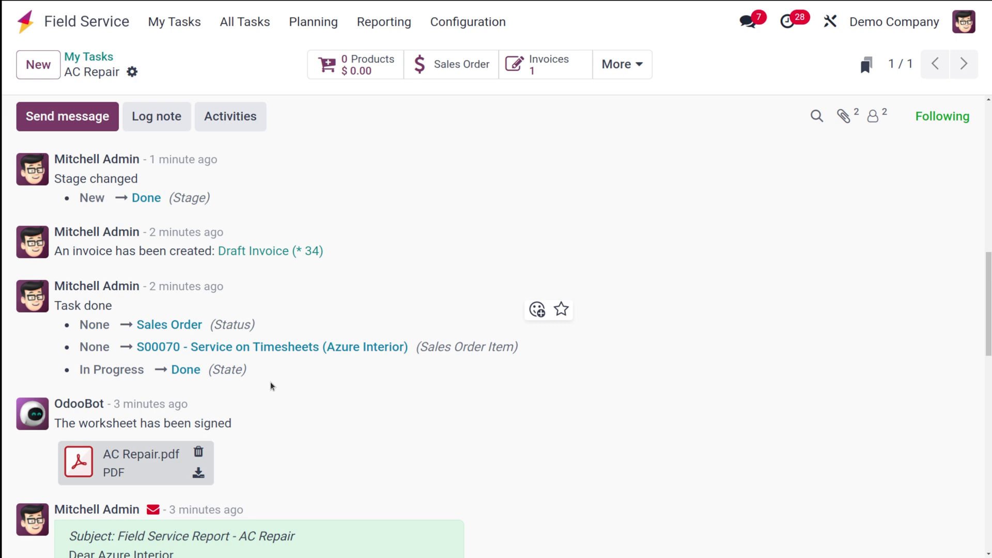
scroll(272, 386, down, 5)
scroll(272, 386, up, 15)
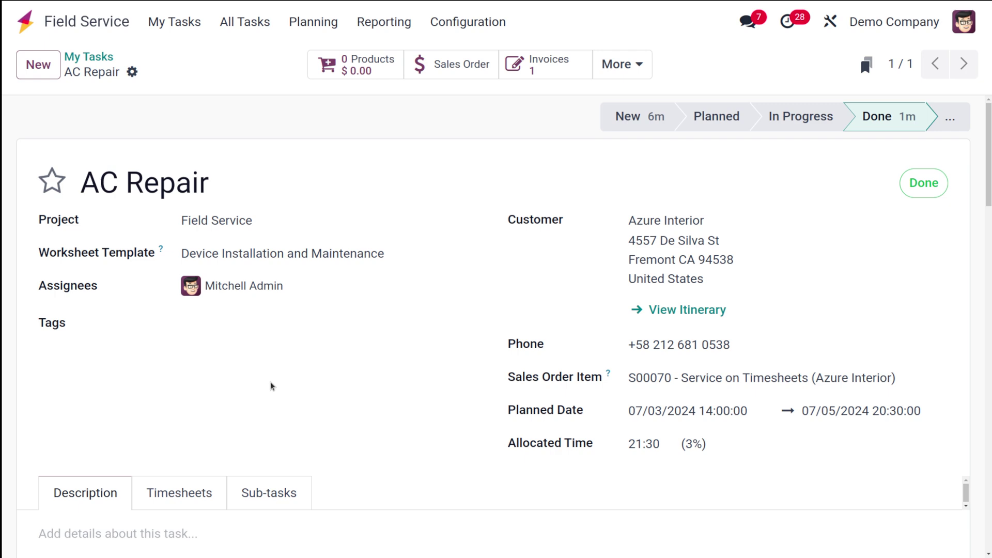
scroll(272, 386, down, 7)
scroll(272, 386, down, 10)
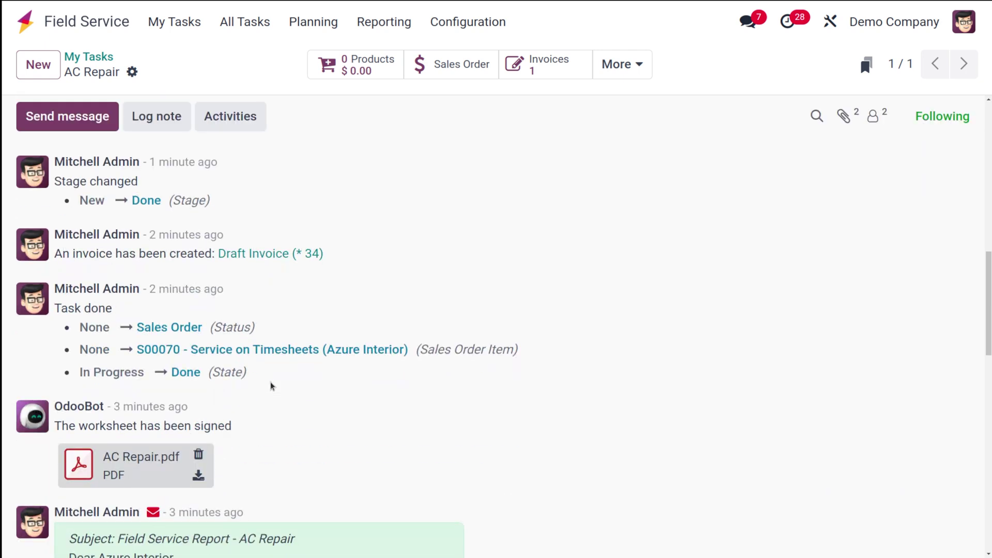
scroll(272, 386, down, 12)
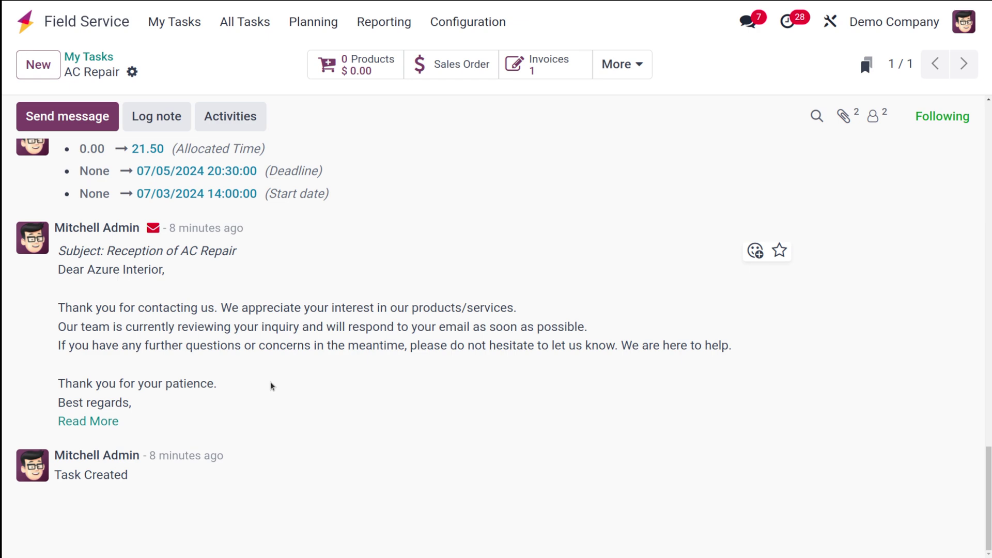
scroll(272, 386, up, 20)
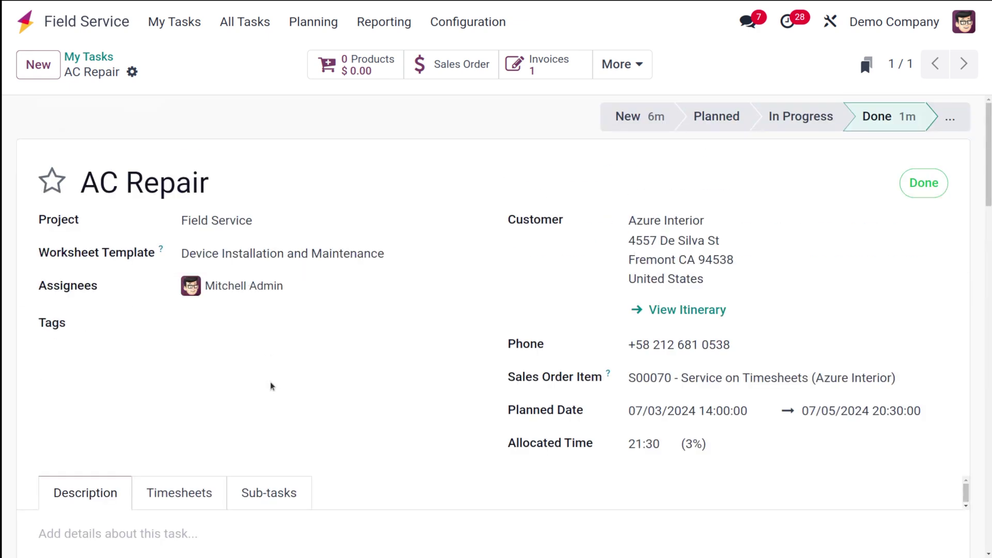